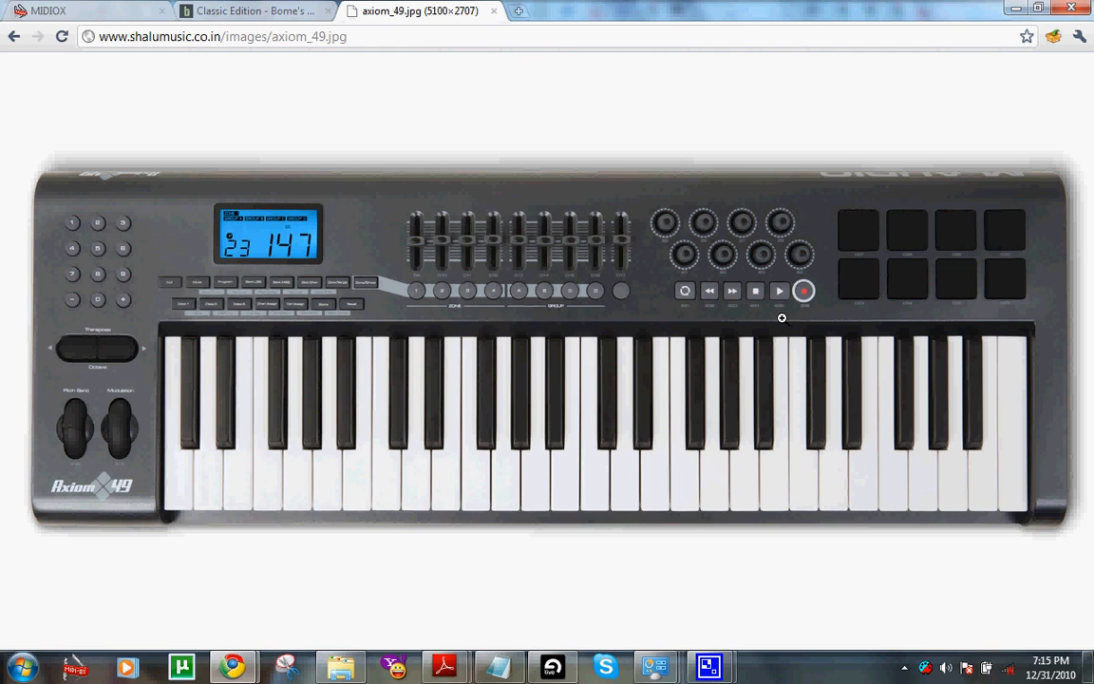
Step: Examine the MIDI Yoke NT 1.75 download and installation notes on the MIDI-OX website
{"action": "left_click", "coordinate": [76, 9]}
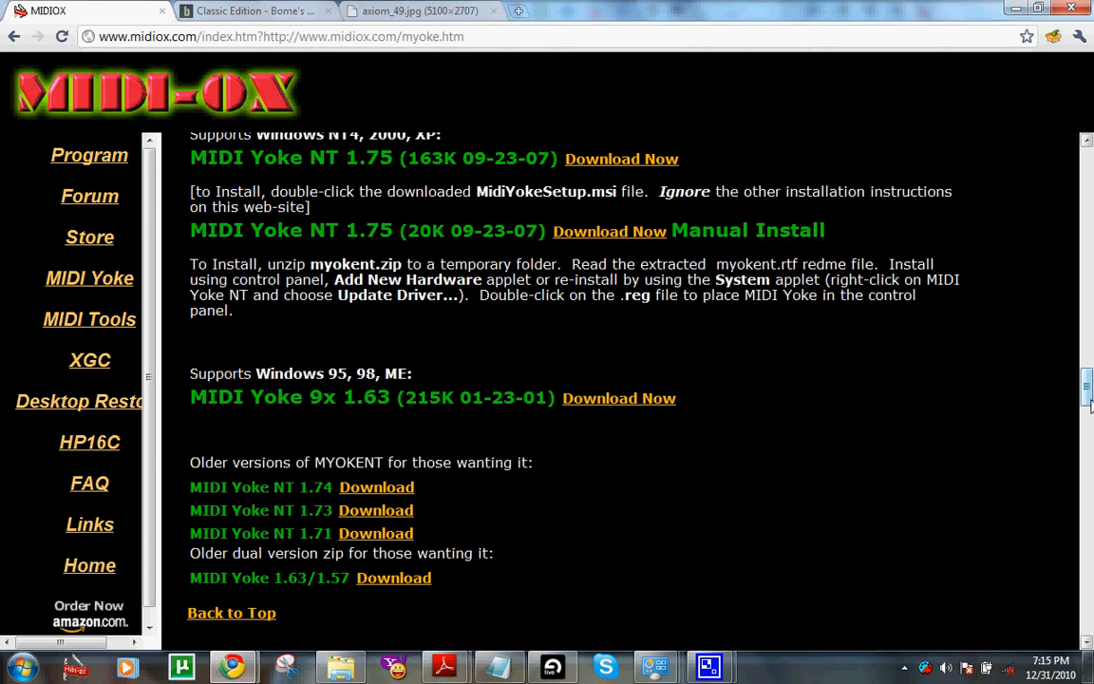
{"action": "left_click_drag", "start_coordinate": [1089, 404], "coordinate": [1089, 405]}
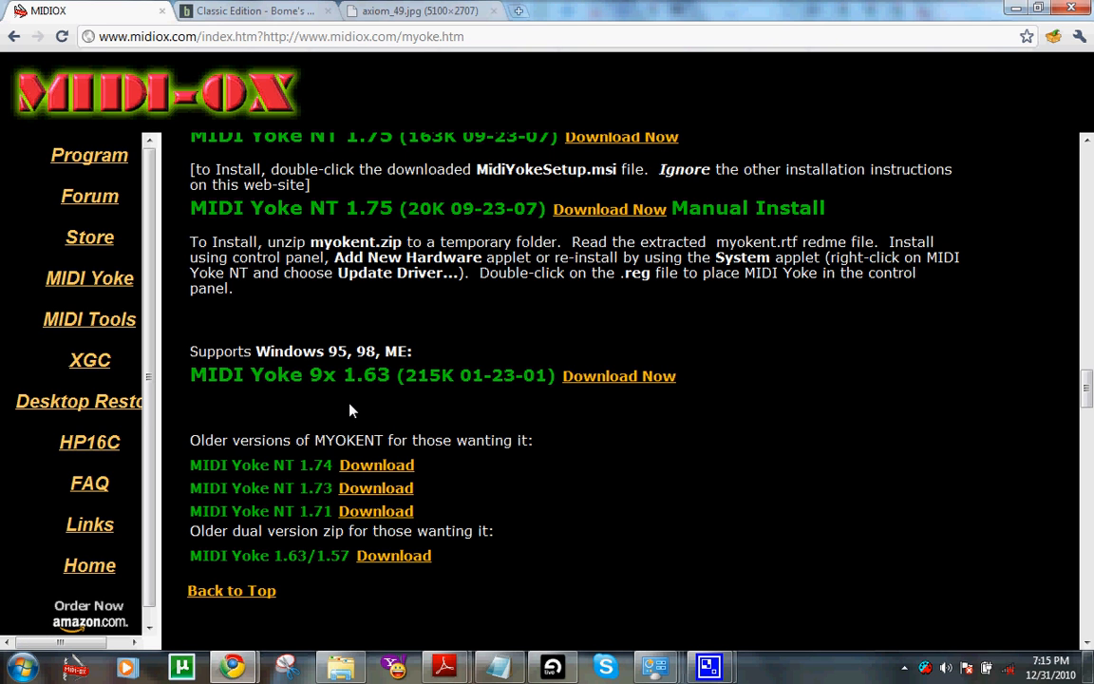
Step: Try the Never notify level in the Windows User Account Control settings and restore the default notification level
{"action": "key", "text": "super"}
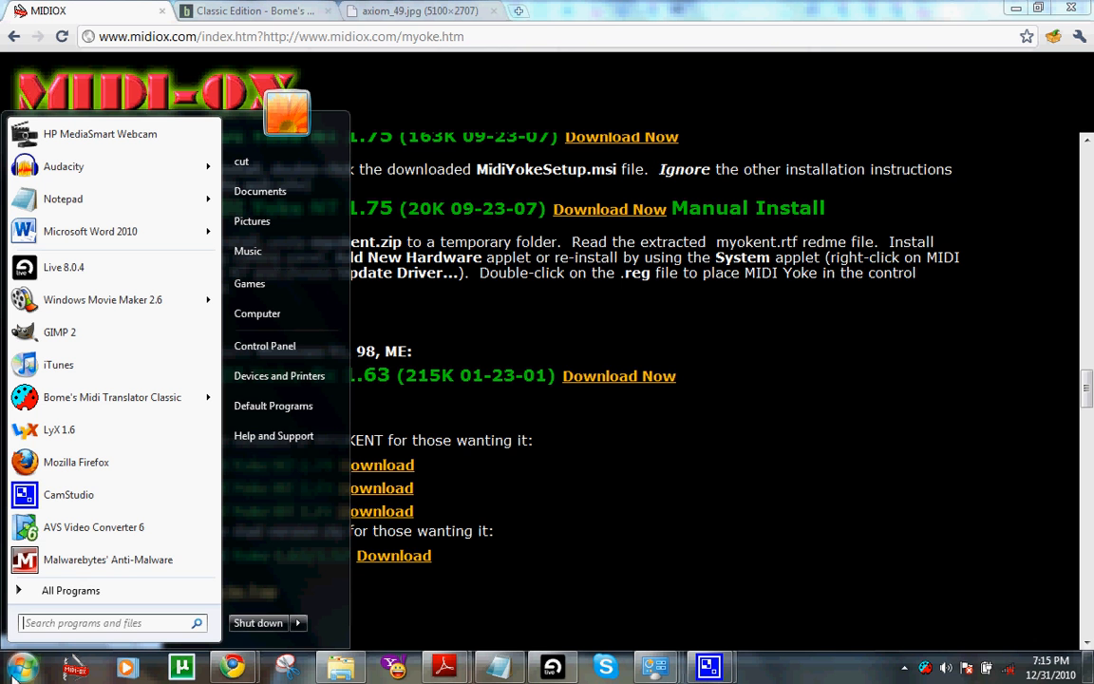
{"action": "left_click", "coordinate": [266, 346]}
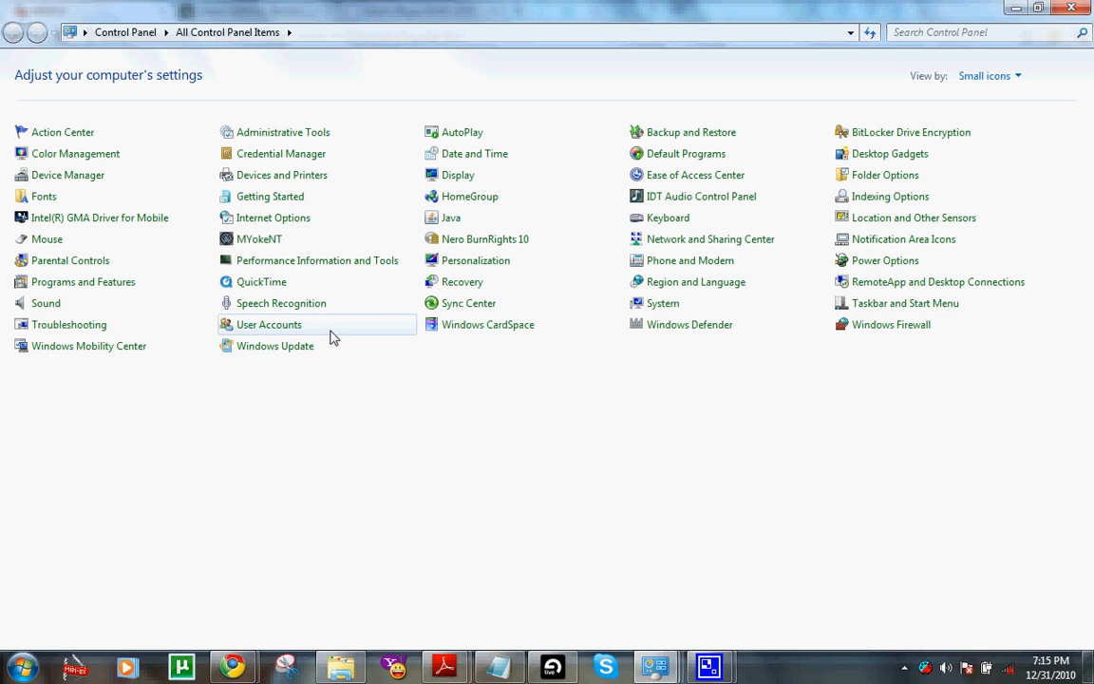
{"action": "left_click", "coordinate": [268, 325]}
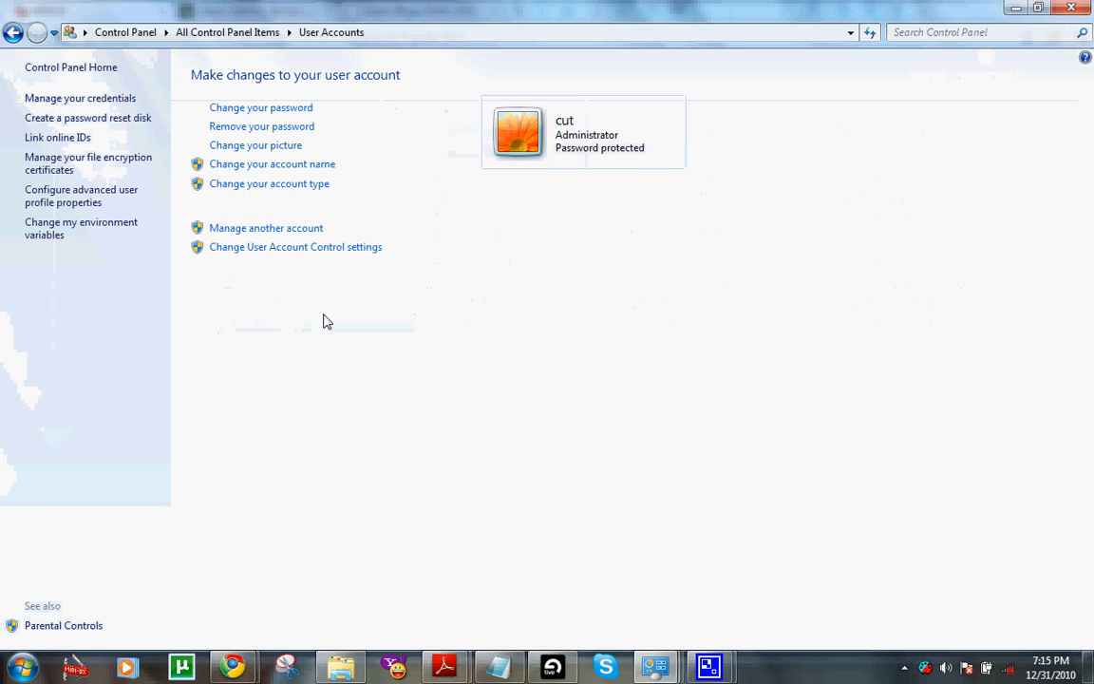
{"action": "left_click", "coordinate": [295, 247]}
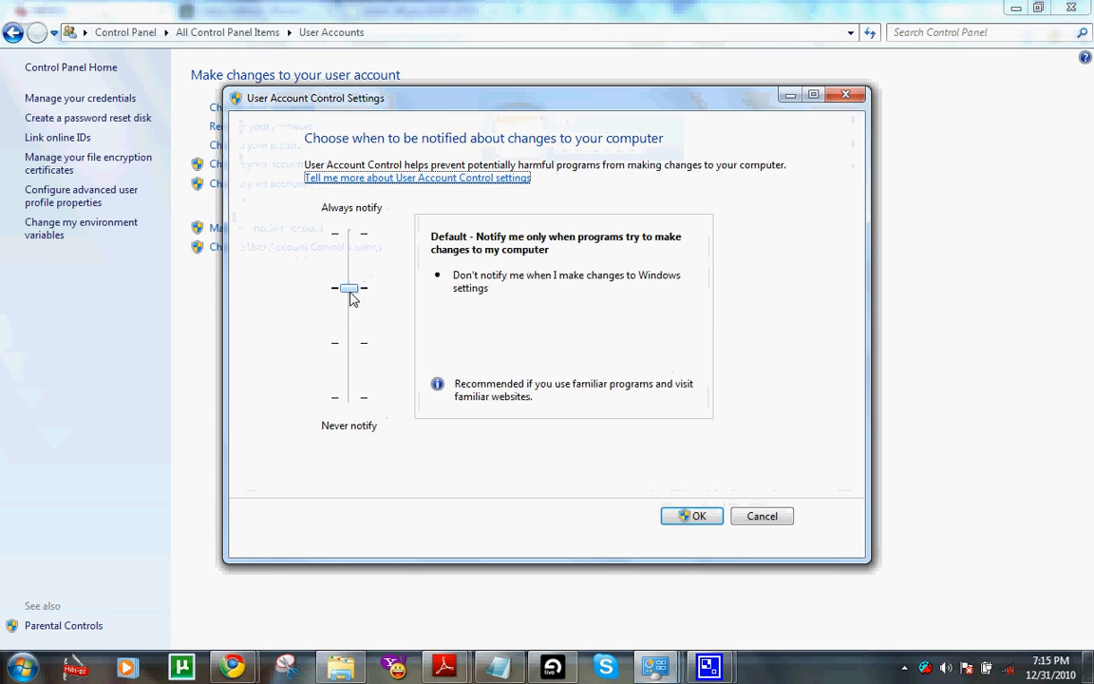
{"action": "left_click_drag", "start_coordinate": [354, 287], "coordinate": [346, 423]}
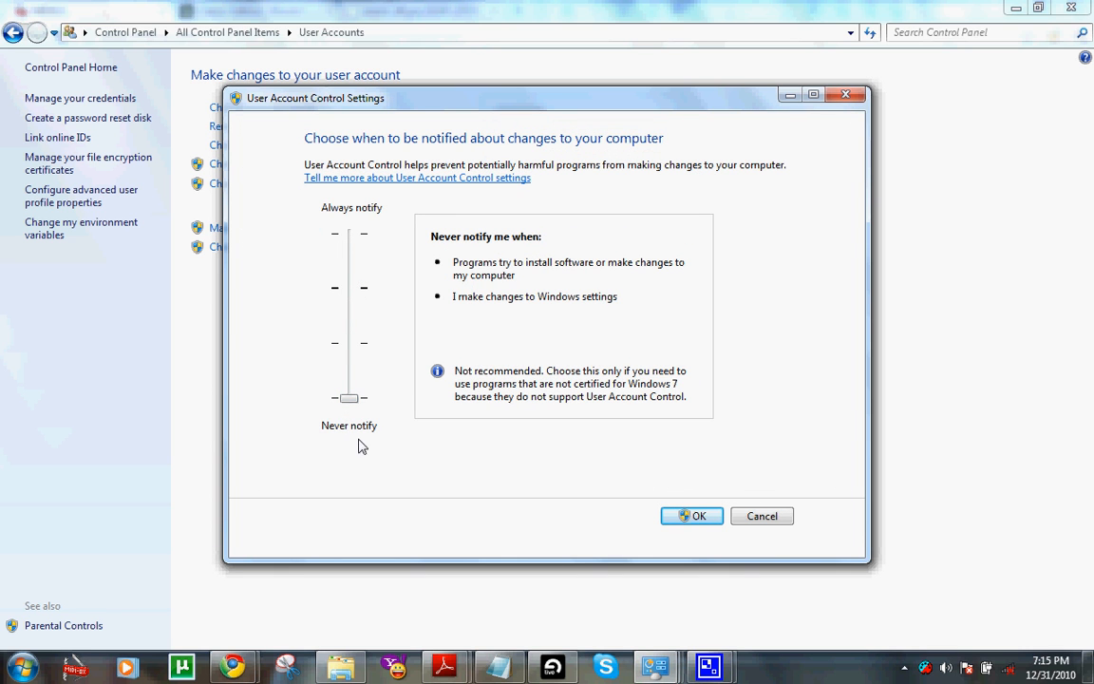
{"action": "left_click_drag", "start_coordinate": [348, 397], "coordinate": [349, 287]}
{"action": "left_click", "coordinate": [685, 518]}
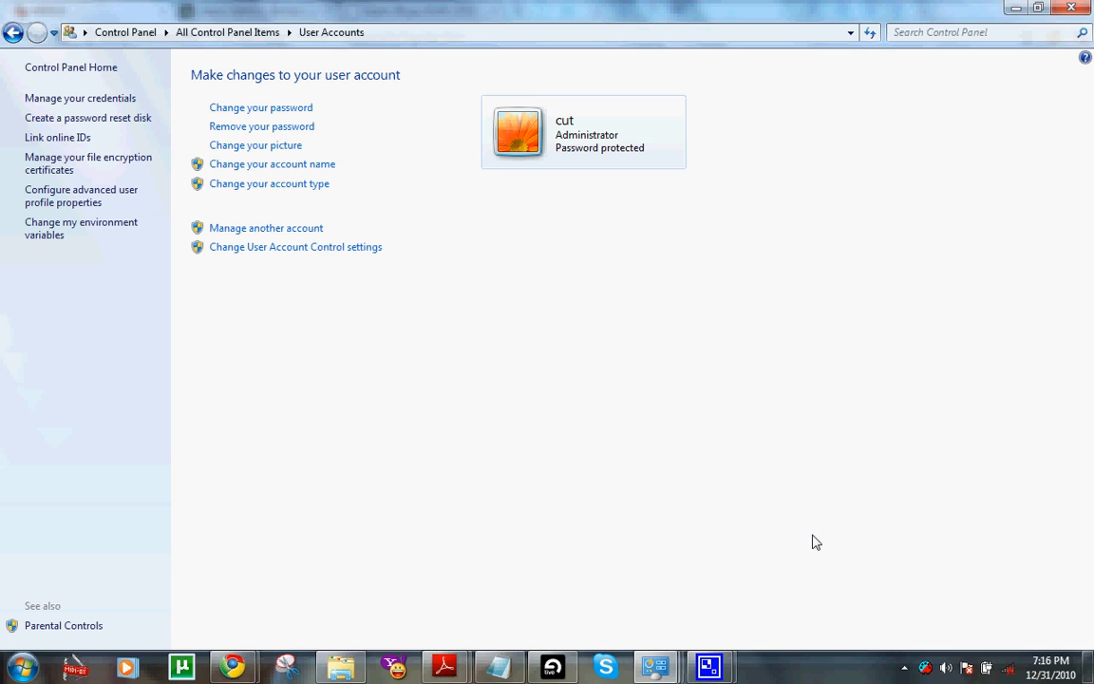
Step: Switch to Ableton Live and review the control surface and MIDI port assignments in its MIDI Sync preferences
{"action": "left_click", "coordinate": [903, 668]}
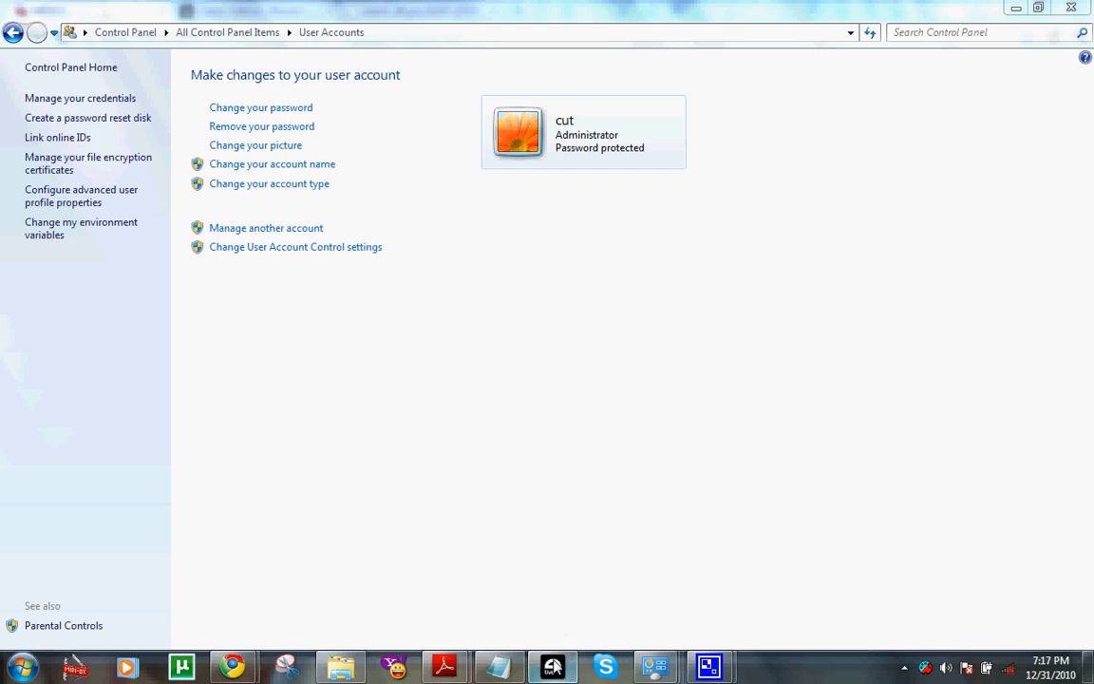
{"action": "left_click", "coordinate": [553, 665]}
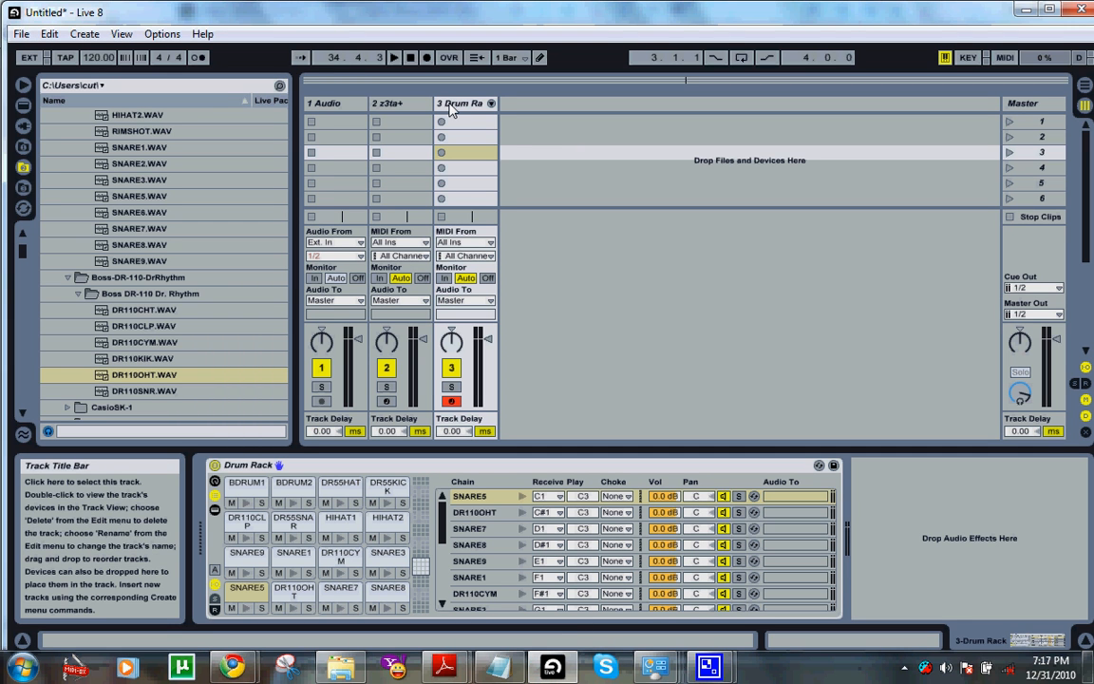
{"action": "left_click", "coordinate": [162, 33]}
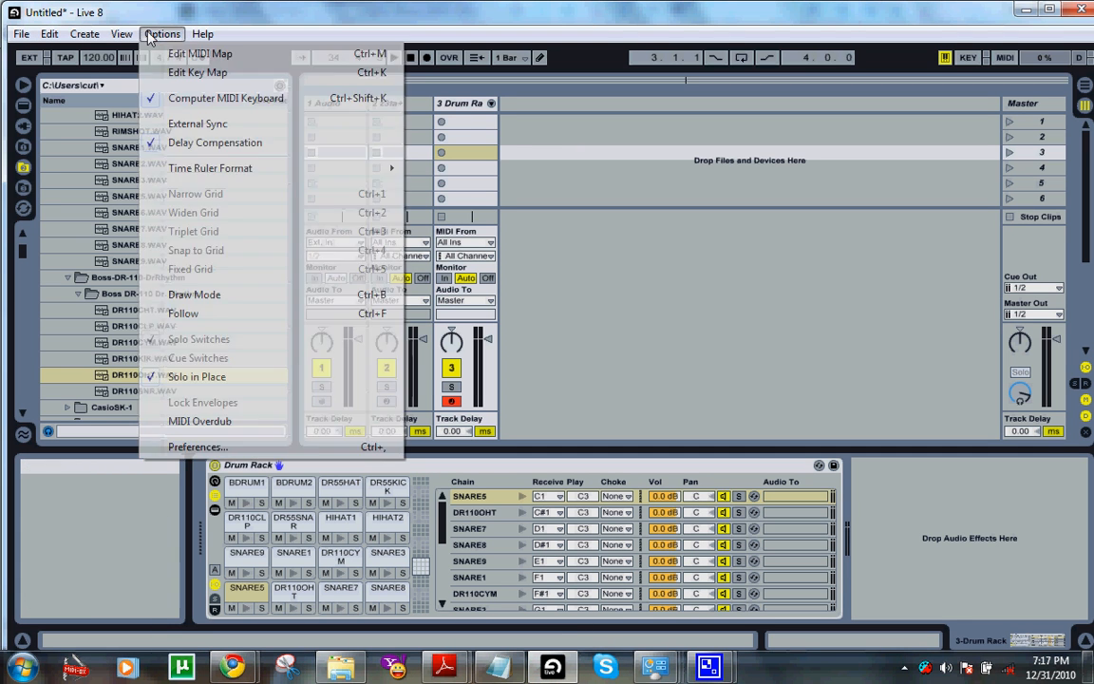
{"action": "left_click", "coordinate": [197, 446]}
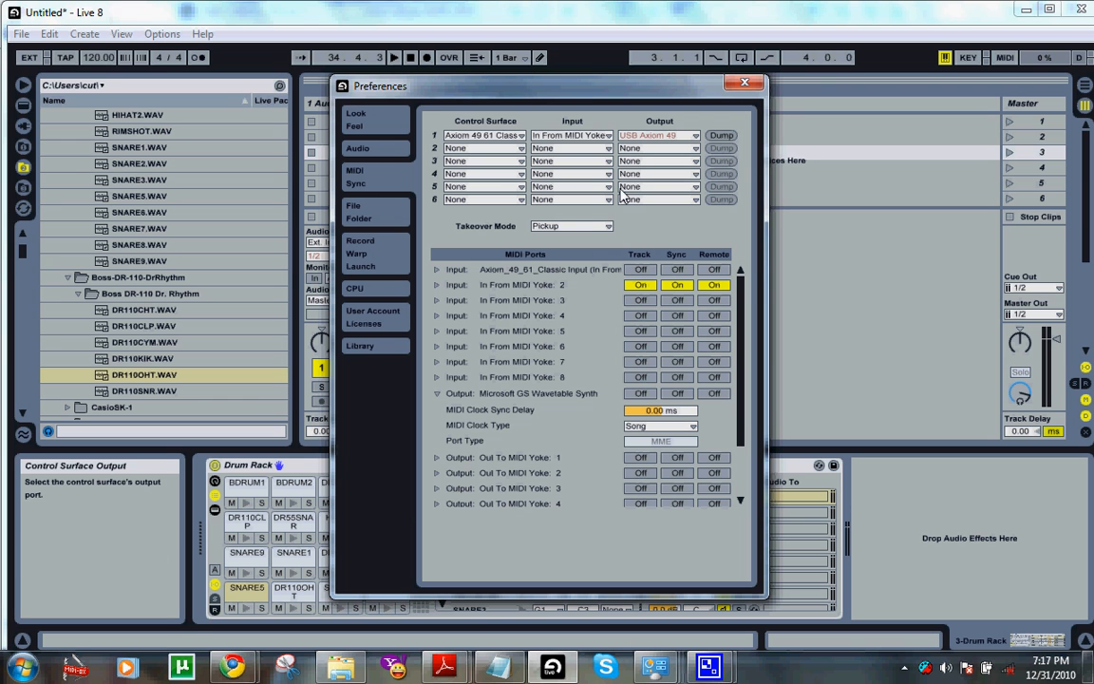
{"action": "left_click", "coordinate": [743, 86]}
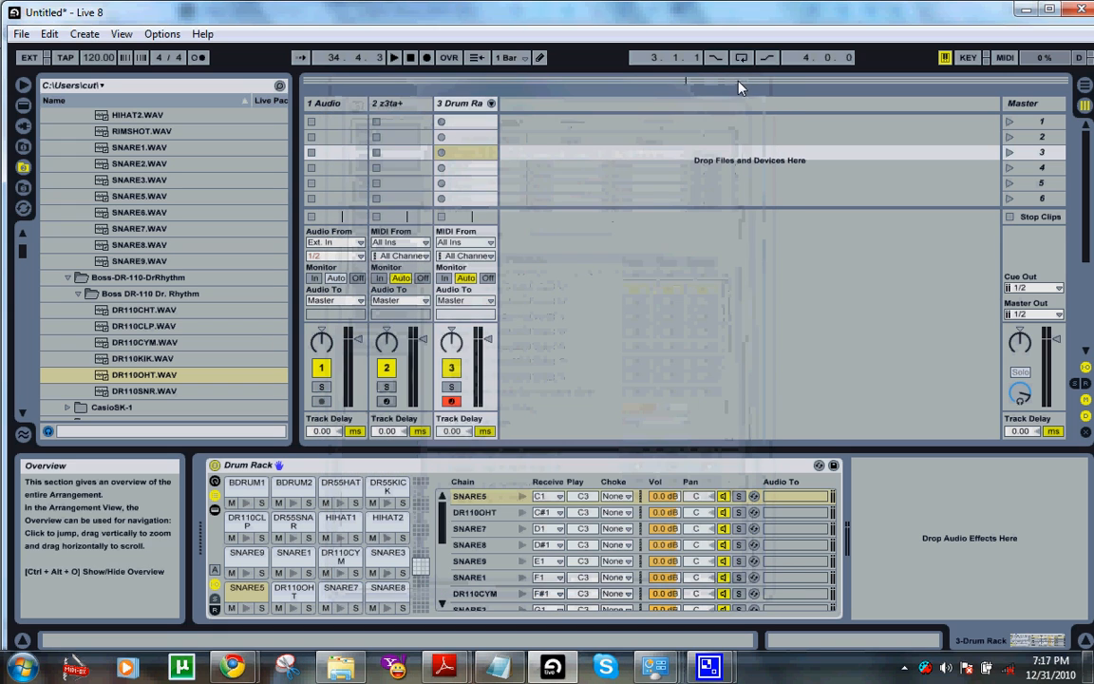
Step: Switch to Chrome and review the Bome's Midi Translator Classic Edition page, including its web address and download section
{"action": "mouse_move", "coordinate": [232, 668]}
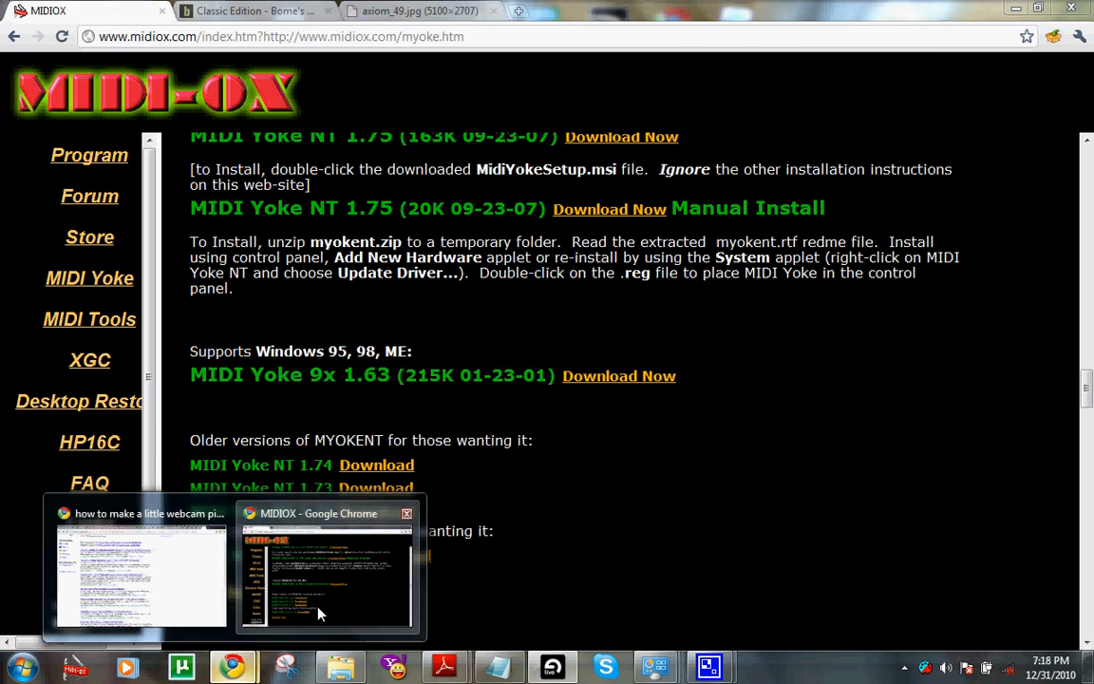
{"action": "left_click", "coordinate": [318, 615]}
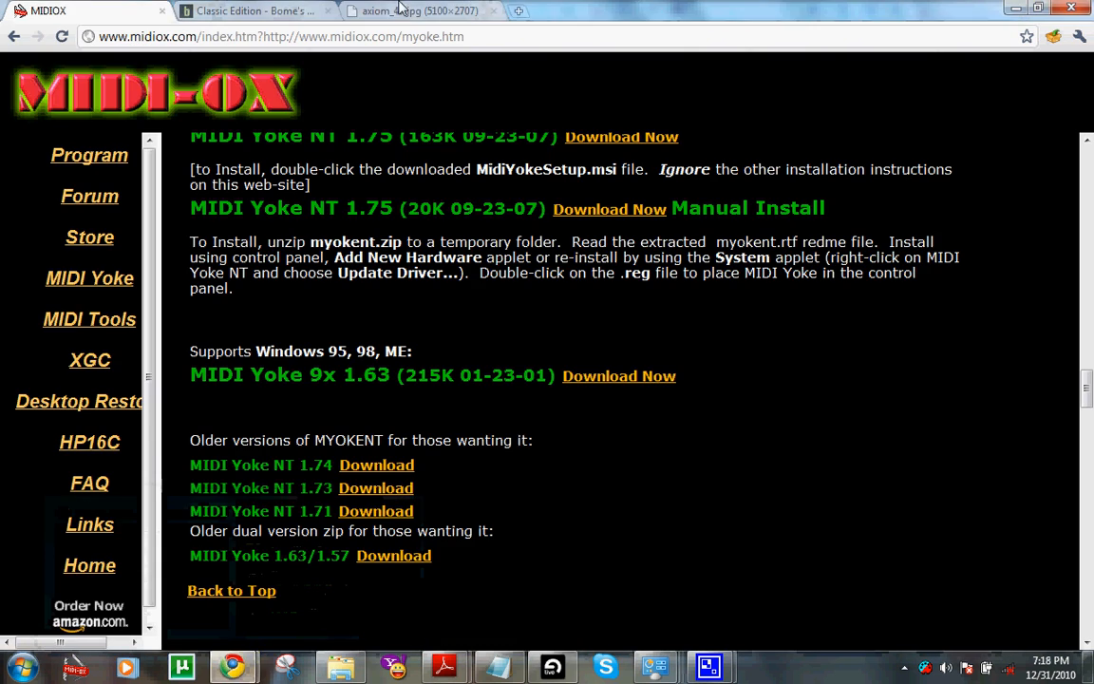
{"action": "left_click", "coordinate": [262, 9]}
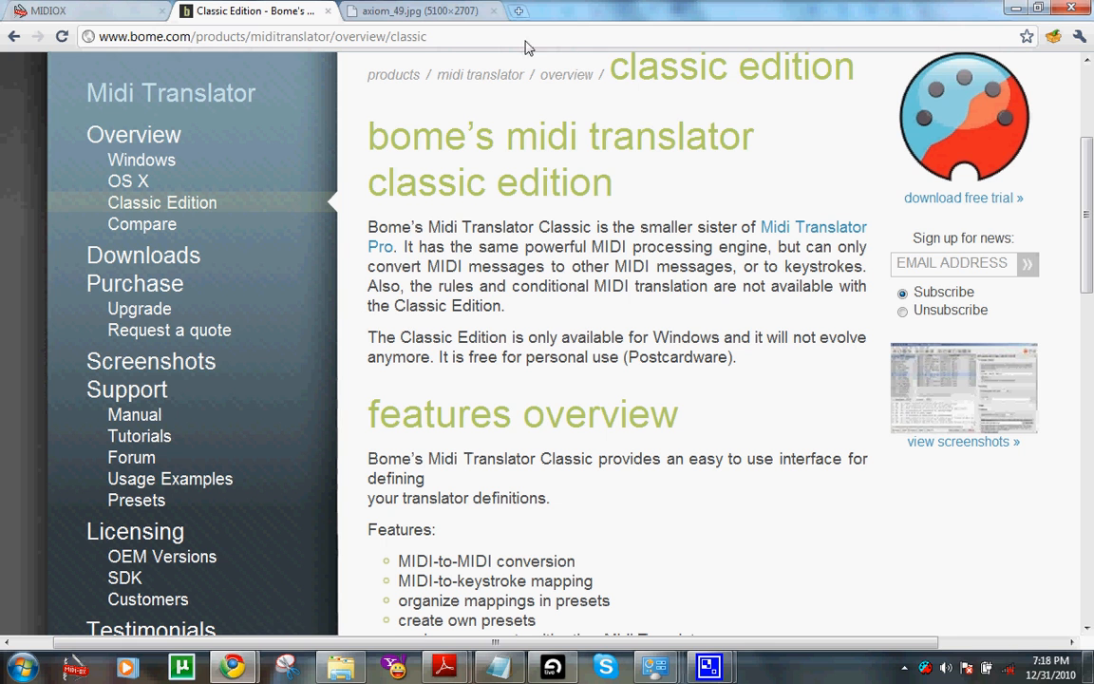
{"action": "left_click_drag", "start_coordinate": [489, 39], "coordinate": [95, 37]}
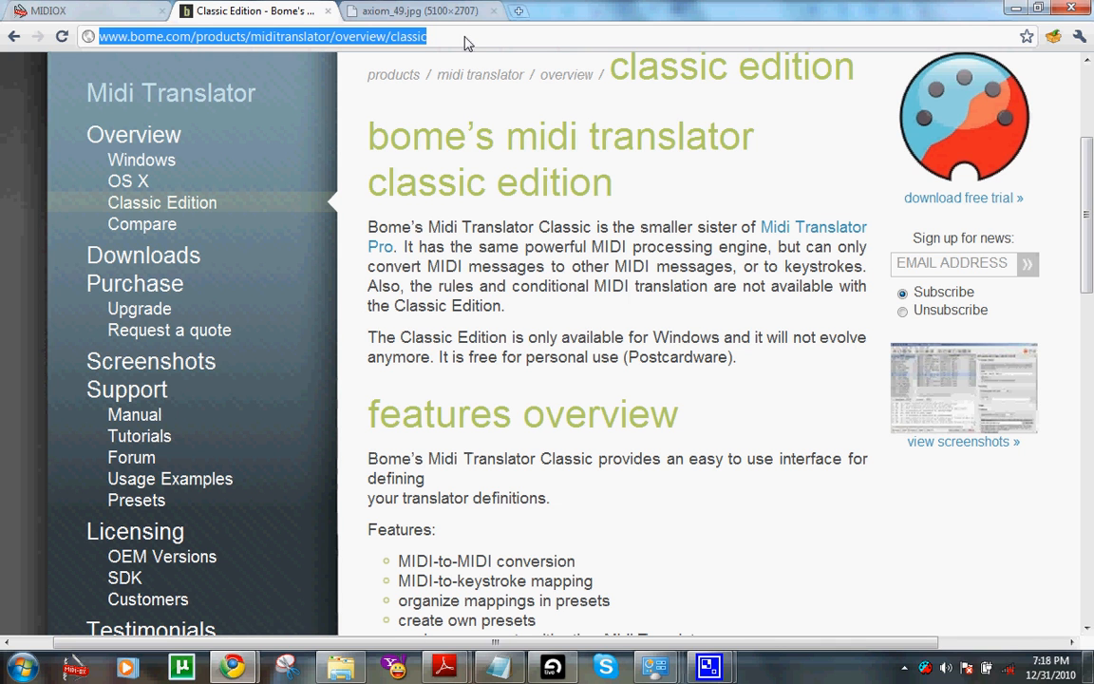
{"action": "left_click", "coordinate": [581, 335]}
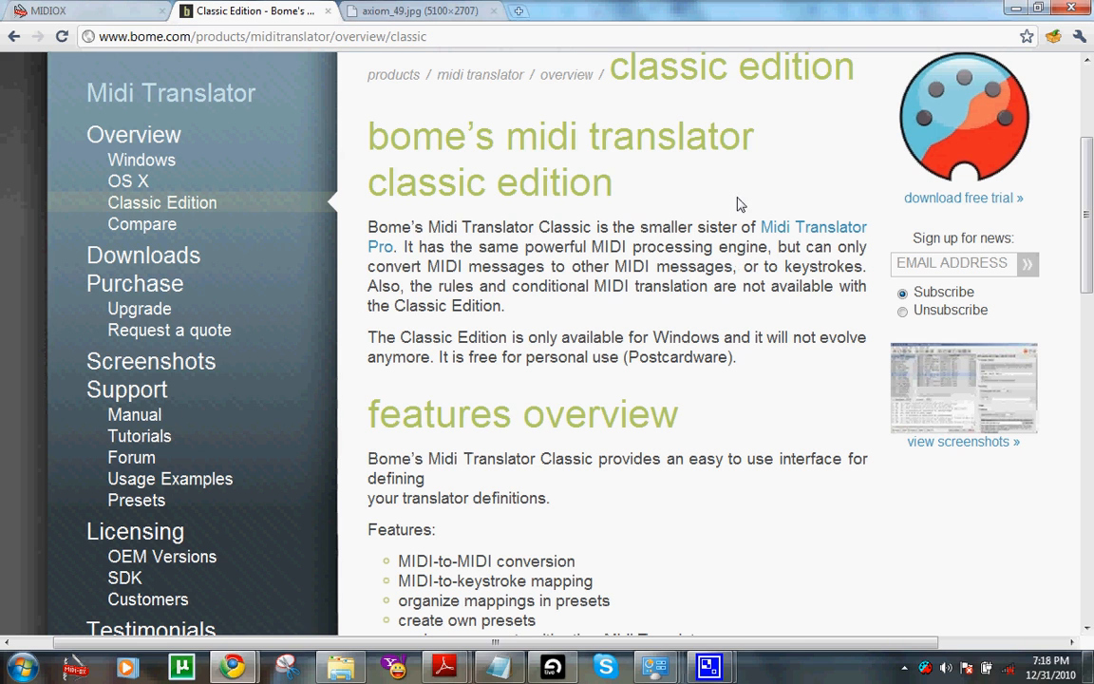
{"action": "left_click_drag", "start_coordinate": [1082, 211], "coordinate": [1073, 303]}
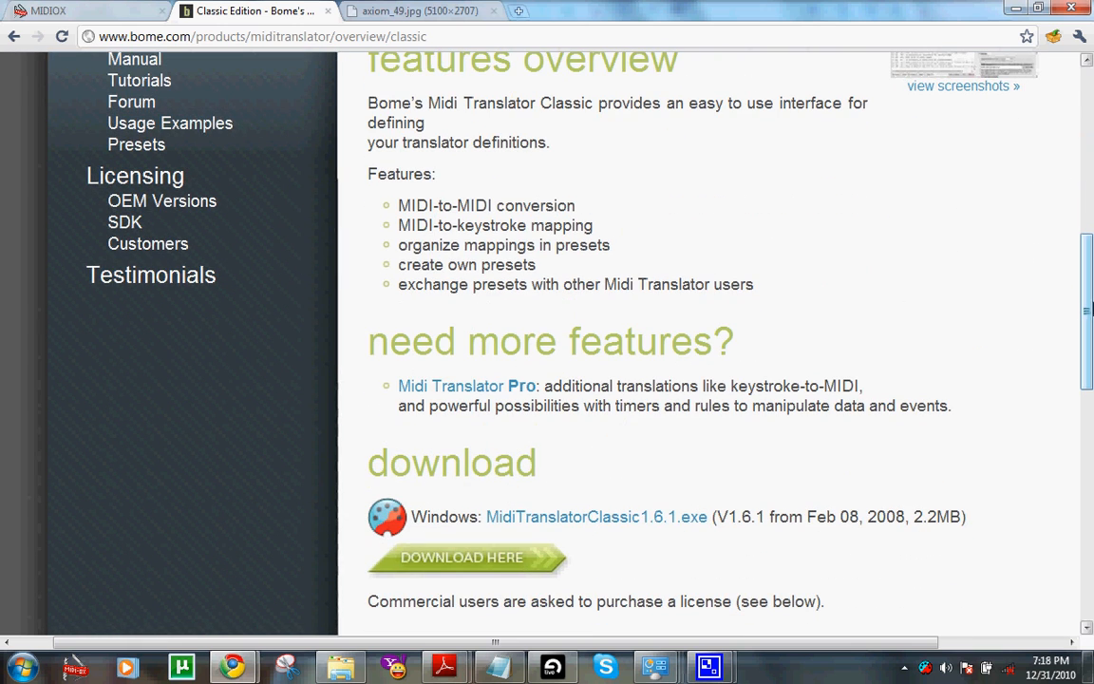
{"action": "left_click_drag", "start_coordinate": [1089, 313], "coordinate": [1084, 192]}
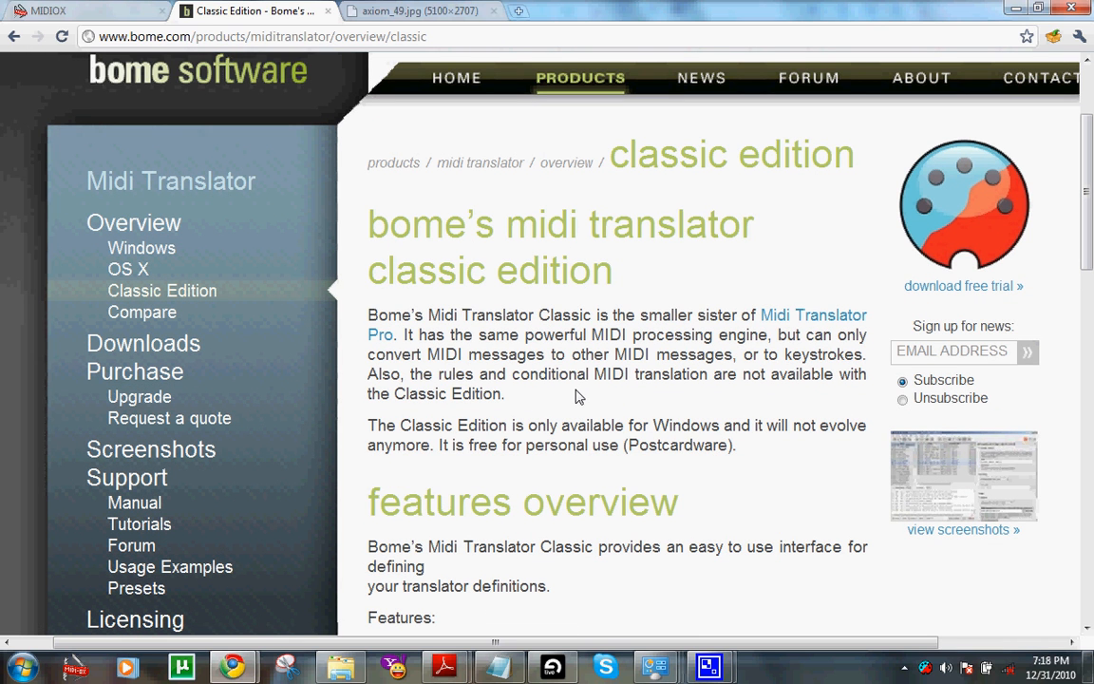
Step: Switch to Bome's Midi Translator Classic and add a preset named Undo
{"action": "left_click", "coordinate": [926, 668]}
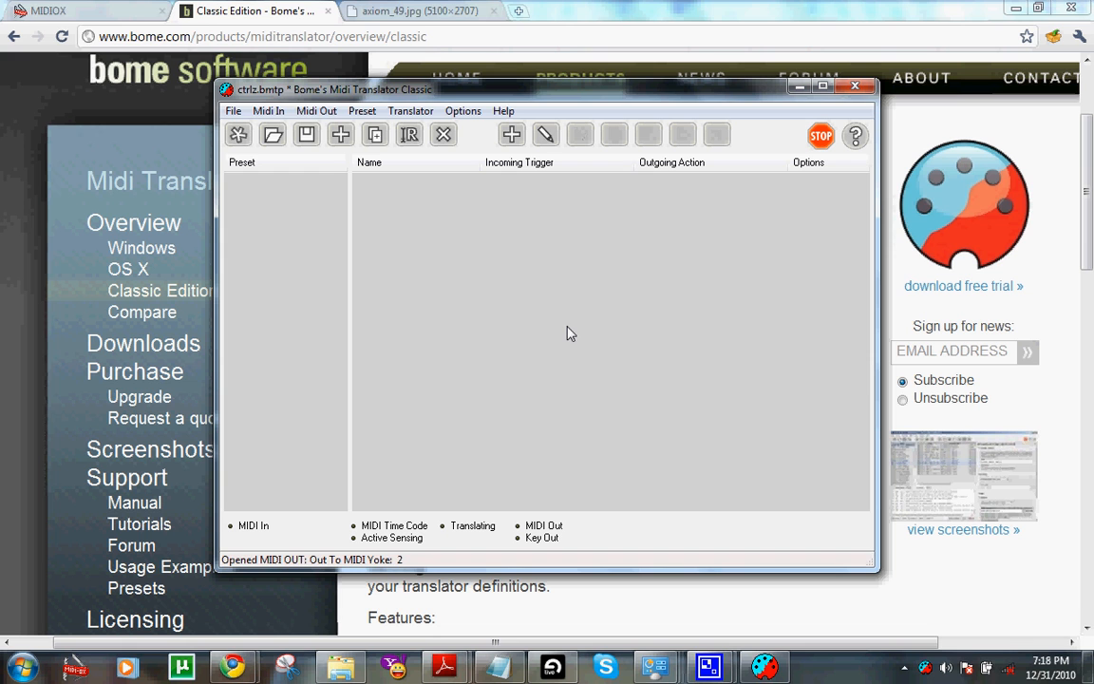
{"action": "left_click", "coordinate": [237, 136]}
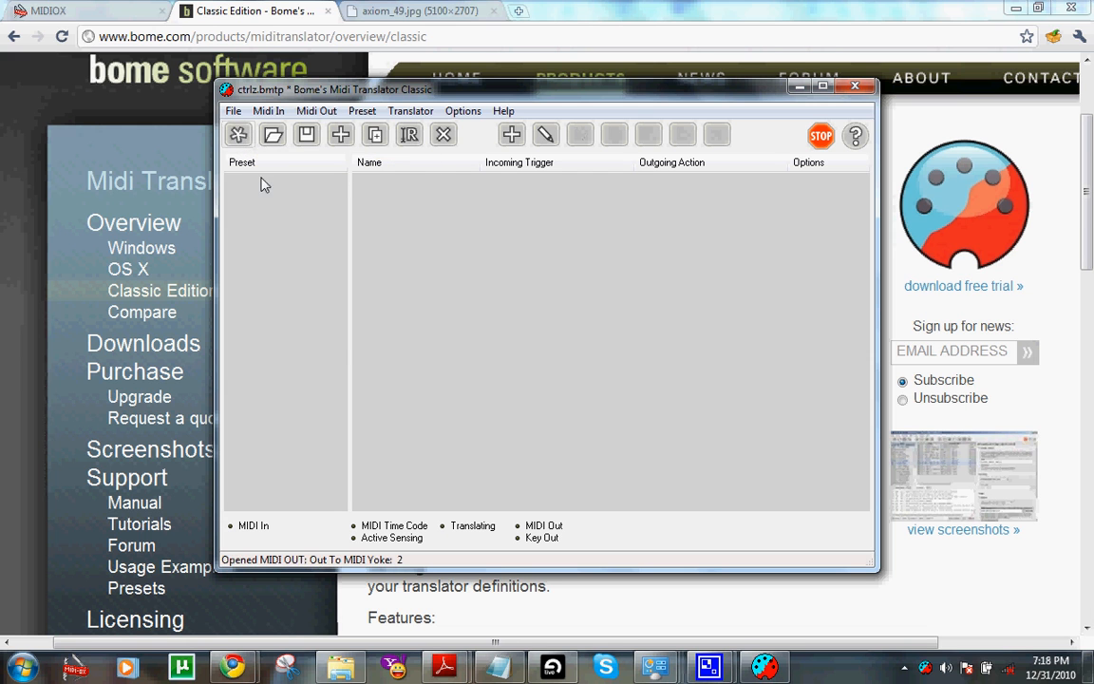
{"action": "right_click", "coordinate": [265, 206]}
{"action": "left_click", "coordinate": [289, 209]}
{"action": "type", "text": "Undo"}
{"action": "key", "text": "Return"}
{"action": "left_click", "coordinate": [412, 191]}
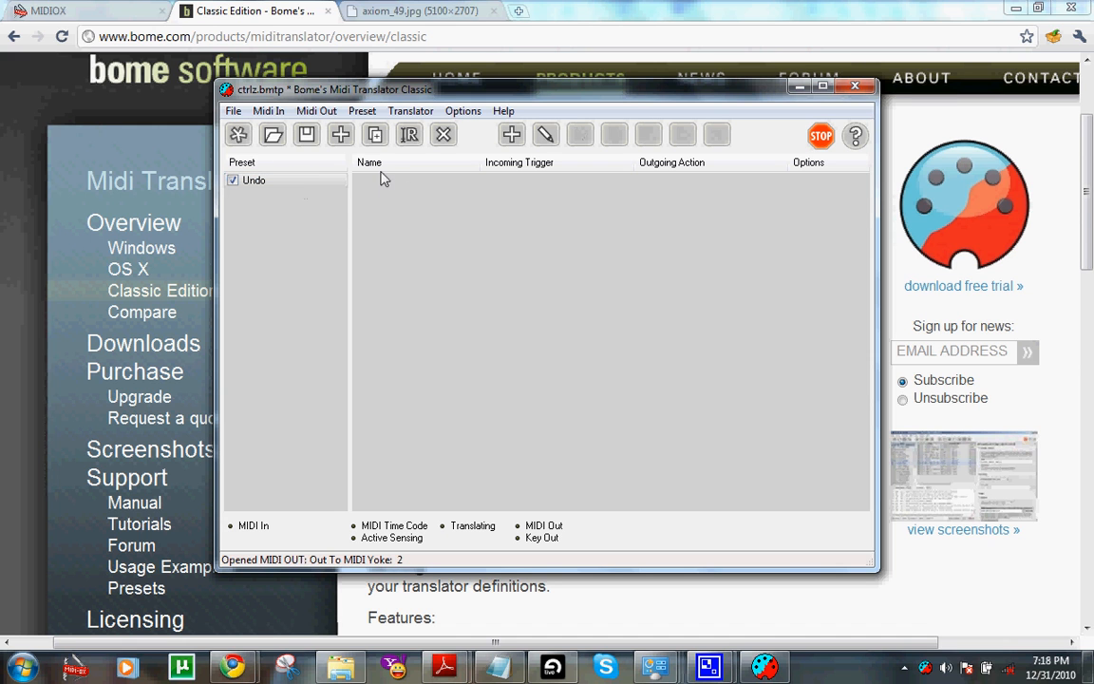
Step: Add a new translator to the Undo preset and open its incoming trigger settings
{"action": "left_click", "coordinate": [512, 136]}
{"action": "right_click", "coordinate": [459, 182]}
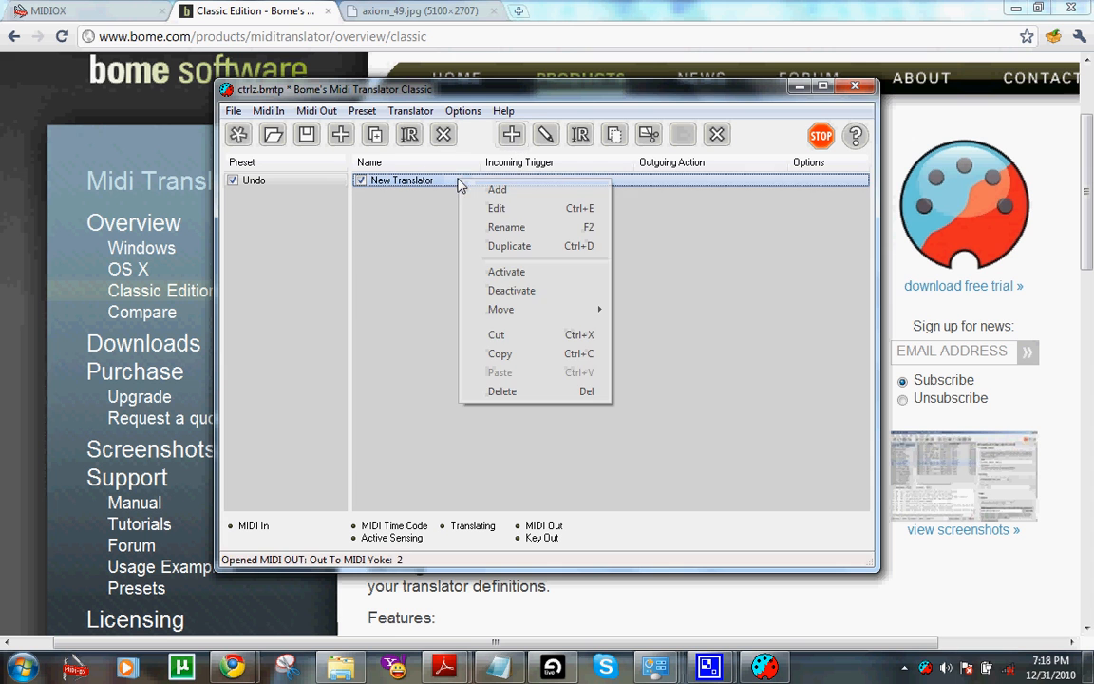
{"action": "left_click", "coordinate": [497, 208]}
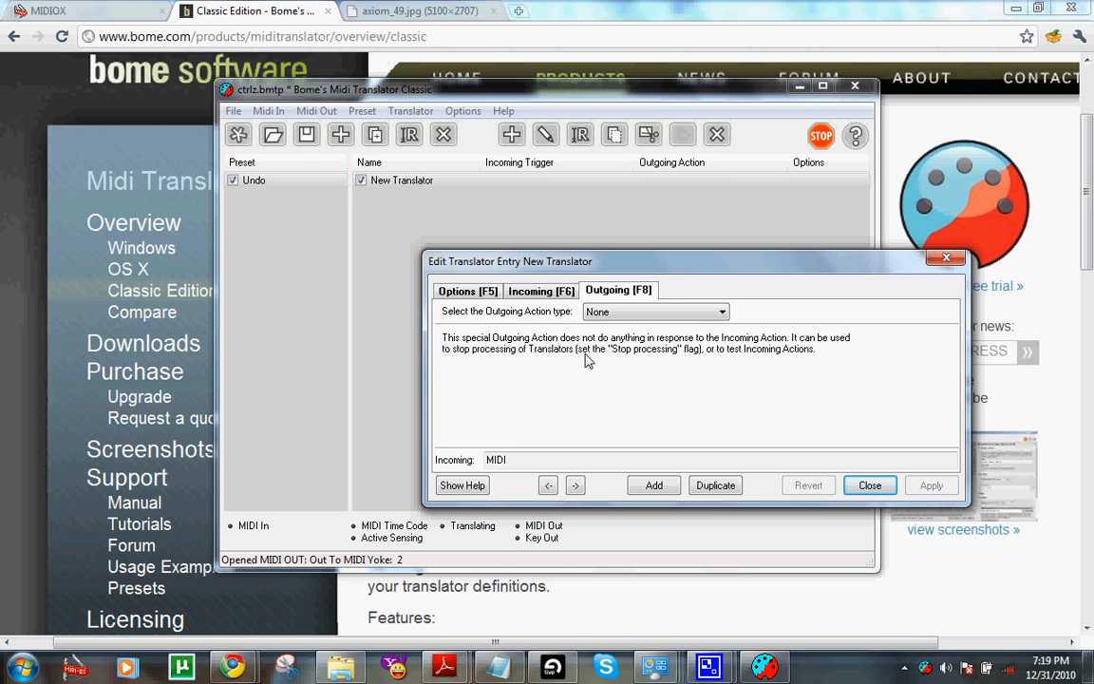
{"action": "left_click", "coordinate": [540, 292]}
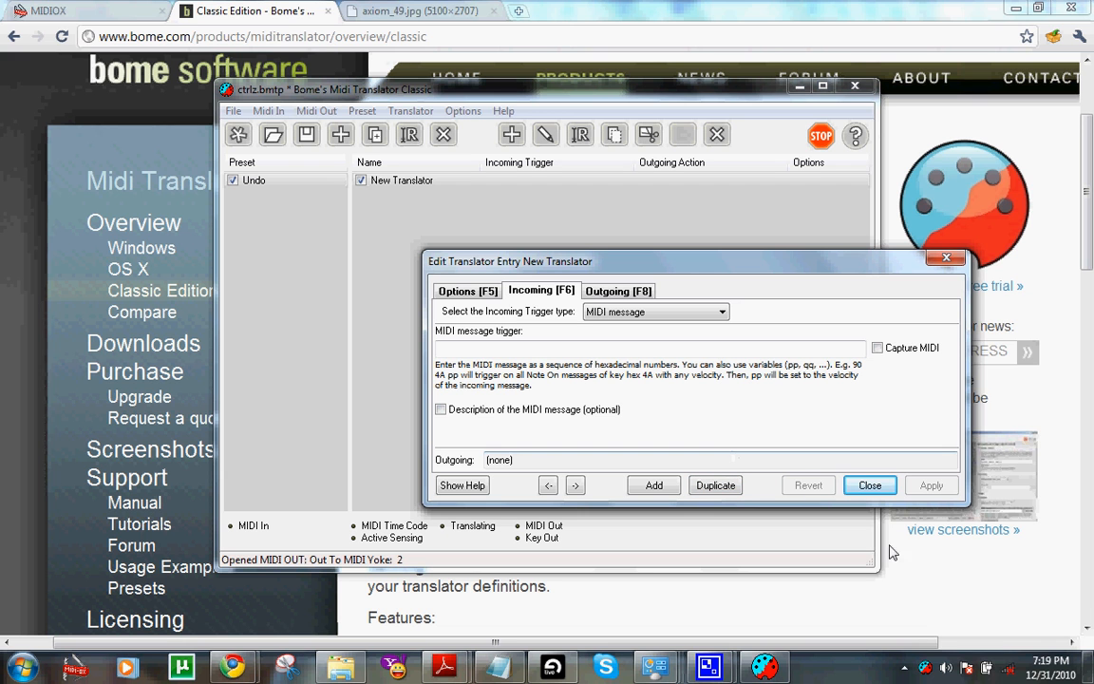
Step: Select Out To MIDI Yoke: 2 as the translator program's MIDI output
{"action": "right_click", "coordinate": [926, 669]}
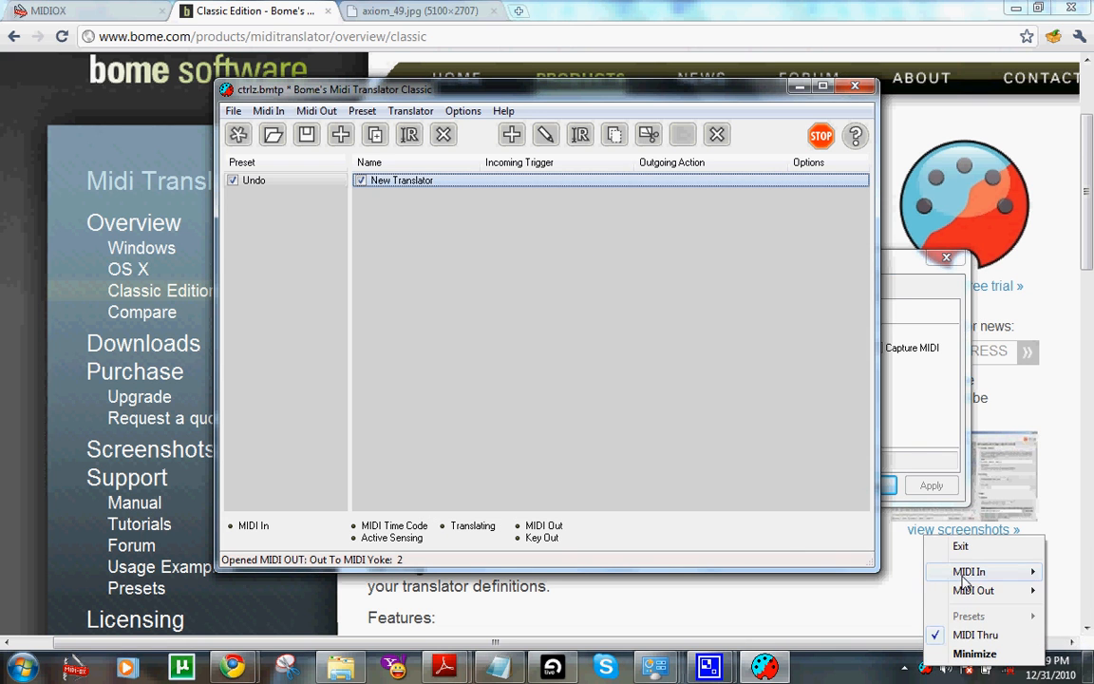
{"action": "mouse_move", "coordinate": [964, 580]}
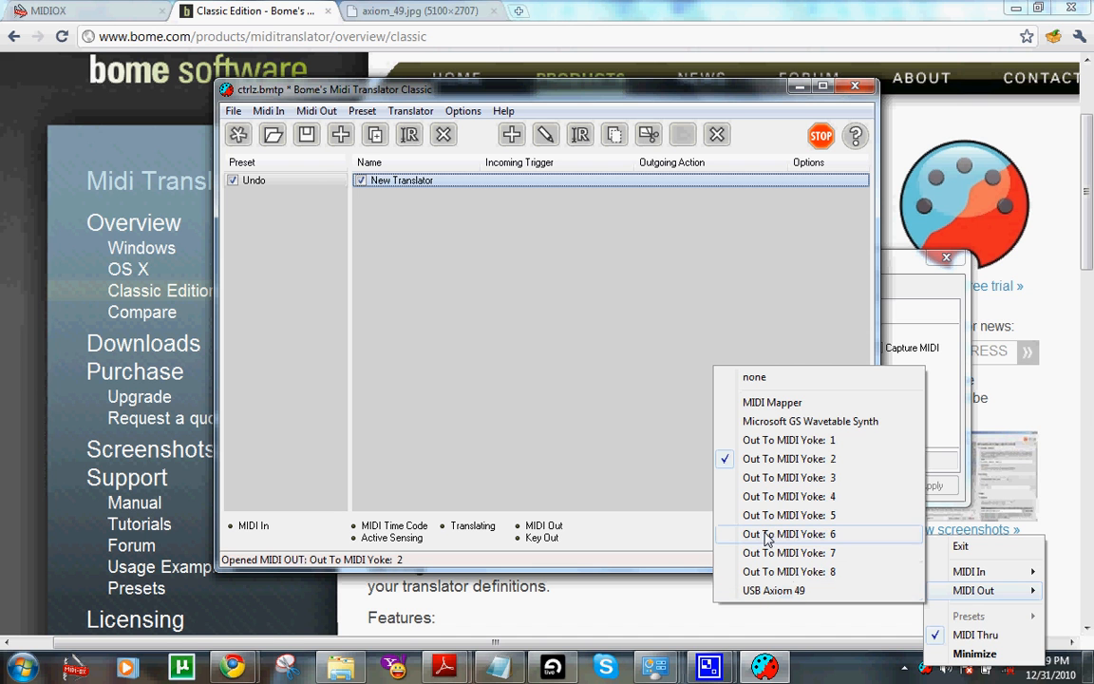
{"action": "left_click", "coordinate": [766, 467]}
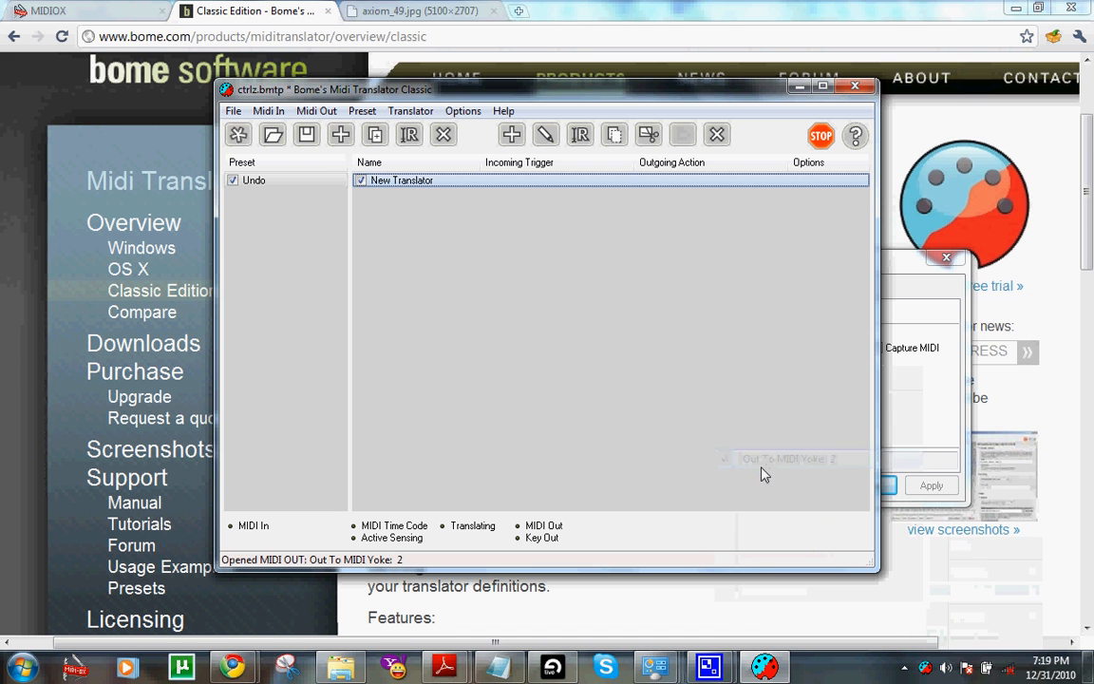
Step: Switch to Ableton Live and check the MIDI Yoke input and output ports in its MIDI preferences
{"action": "left_click", "coordinate": [553, 668]}
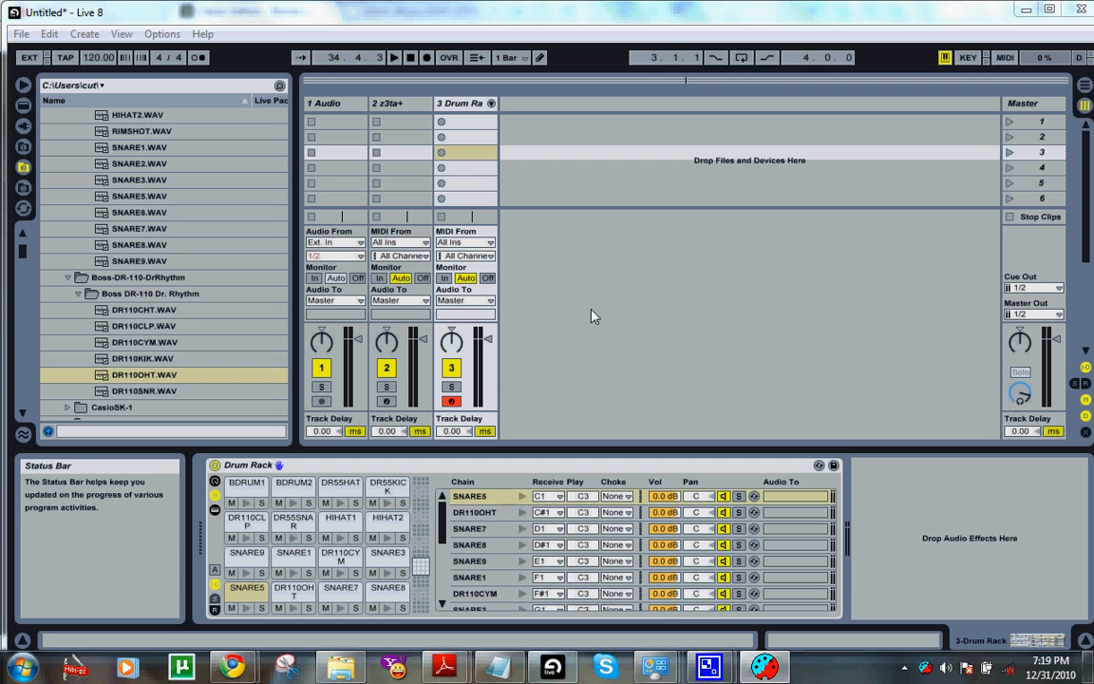
{"action": "key", "text": "ctrl+comma"}
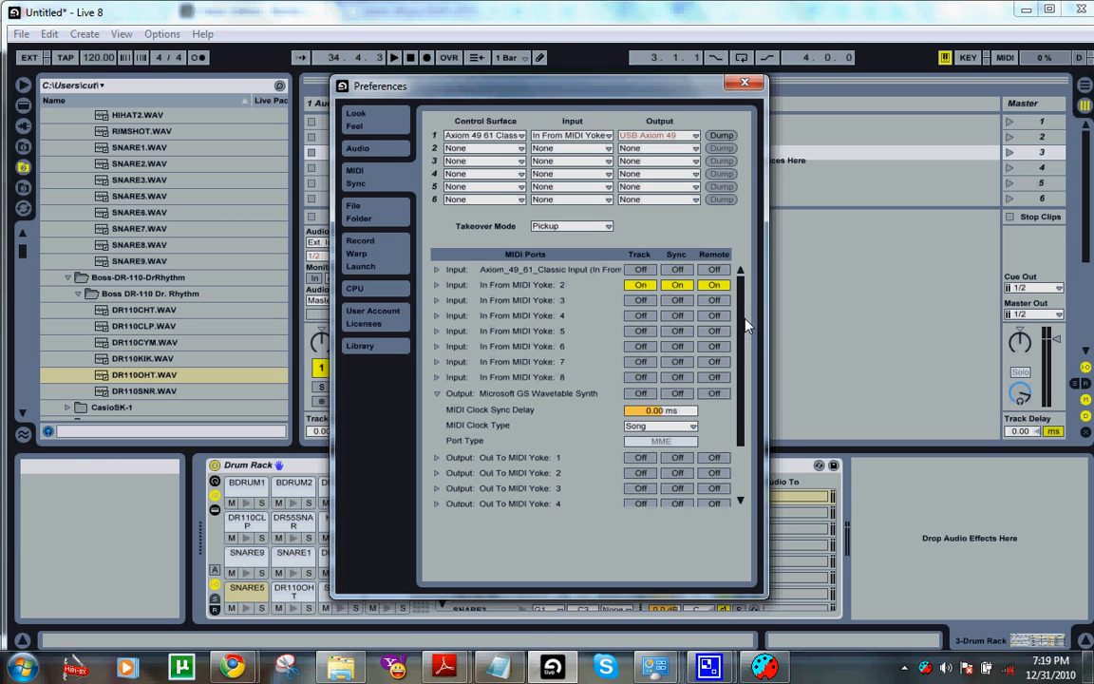
{"action": "scroll", "coordinate": [664, 314], "scroll_direction": "down", "scroll_amount": 3}
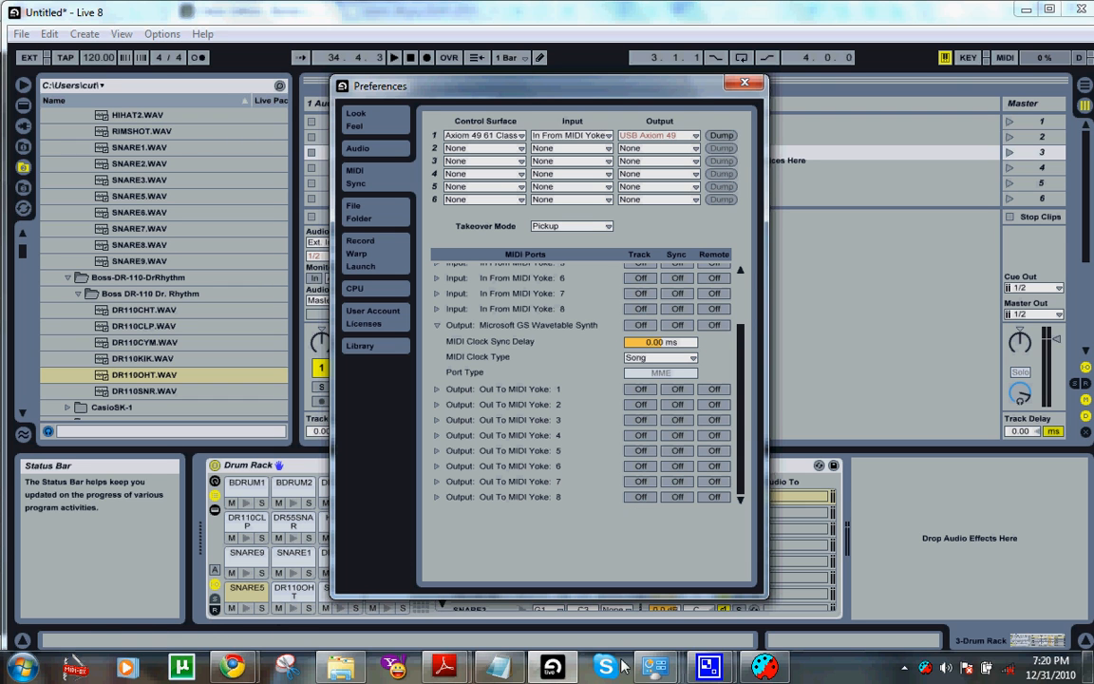
{"action": "scroll", "coordinate": [746, 403], "scroll_direction": "up", "scroll_amount": 3}
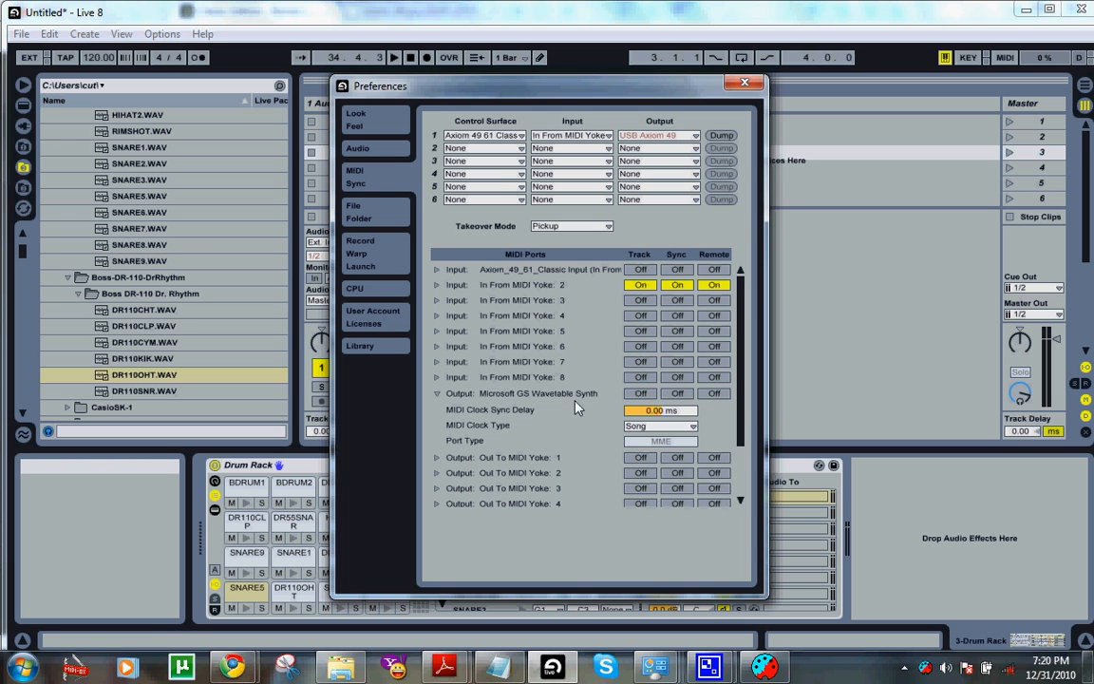
Step: Switch to Bome's Midi Translator Classic and check which MIDI input device it uses
{"action": "right_click", "coordinate": [926, 665]}
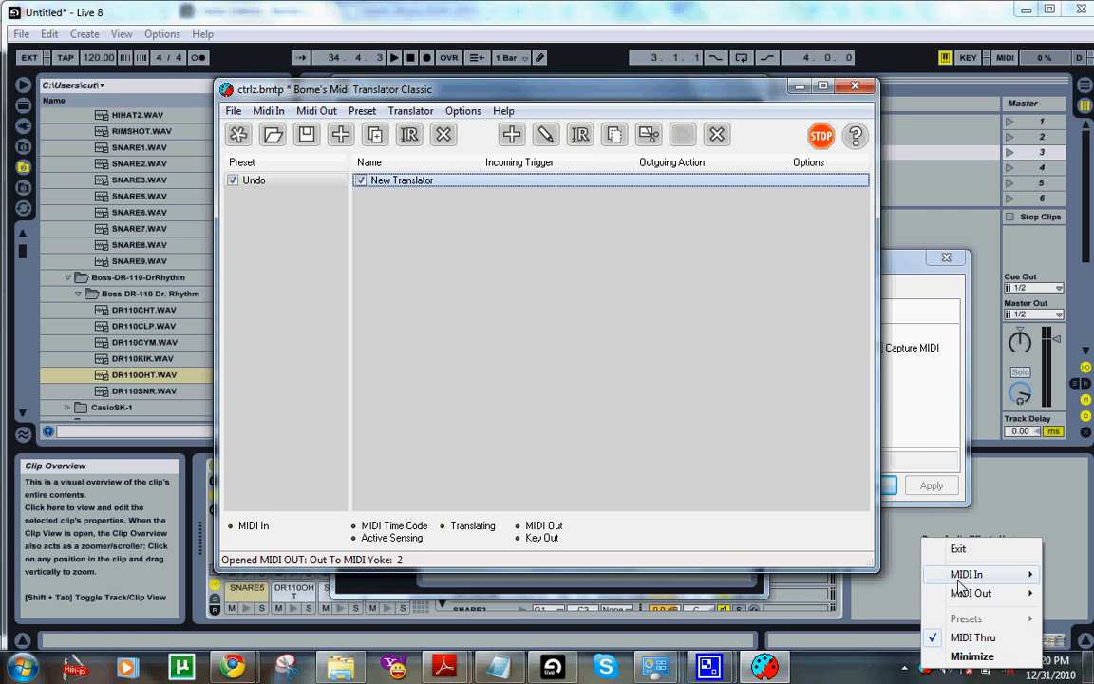
{"action": "mouse_move", "coordinate": [960, 577]}
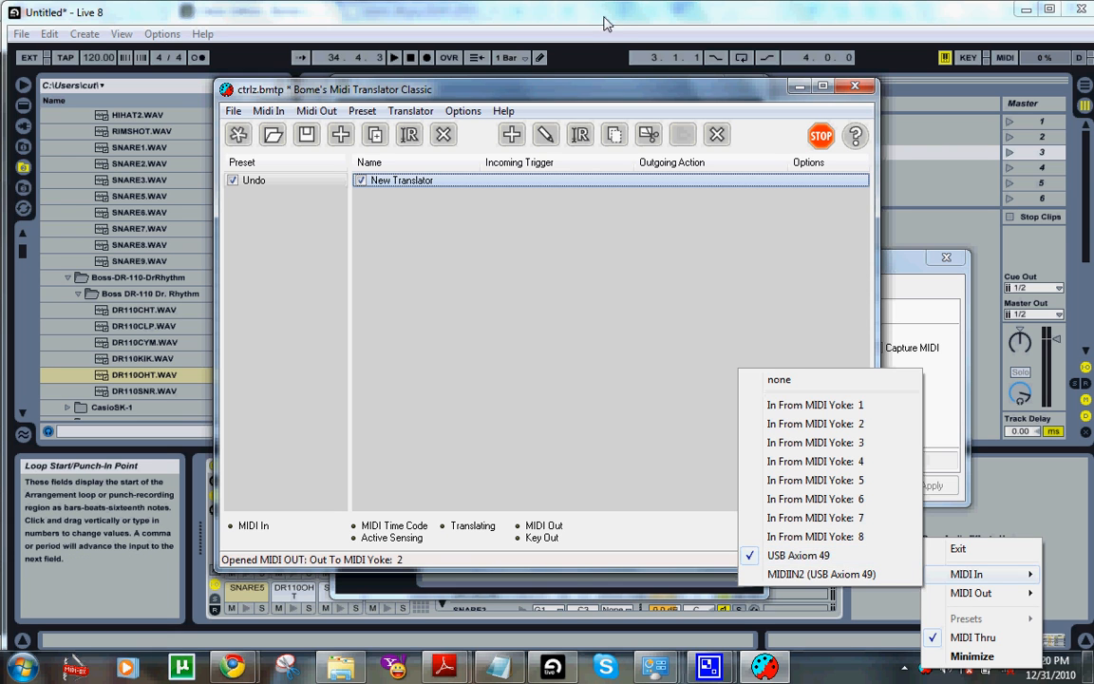
{"action": "left_click", "coordinate": [501, 90]}
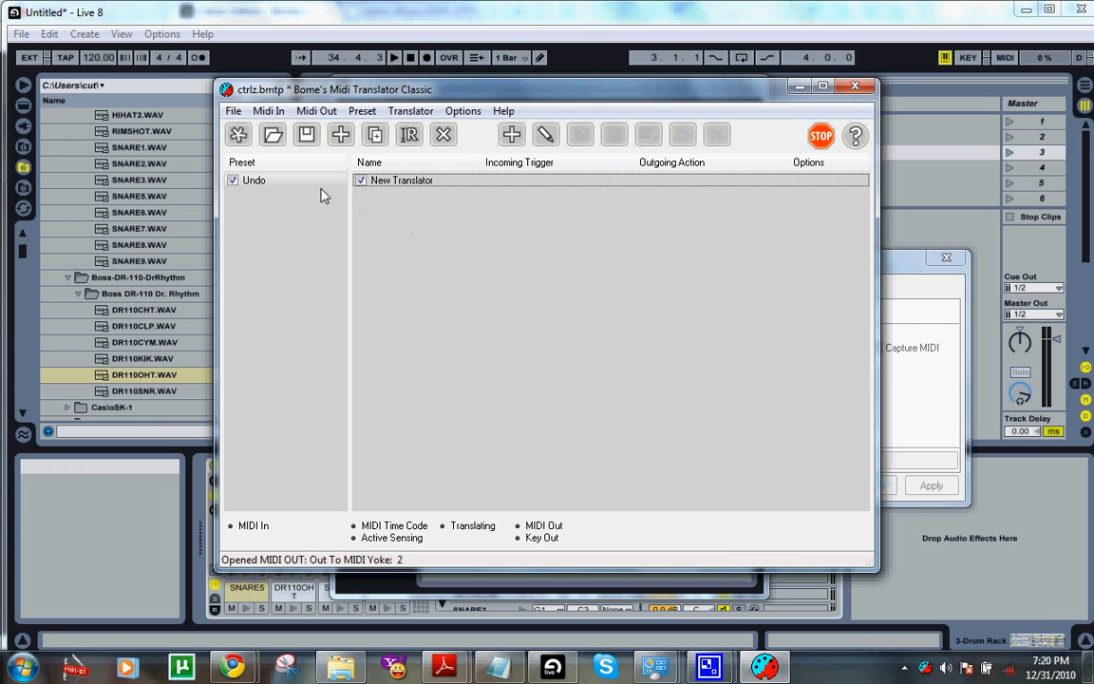
Step: Open the Undo preset's New Translator entry for editing at its incoming trigger settings
{"action": "left_click", "coordinate": [285, 181]}
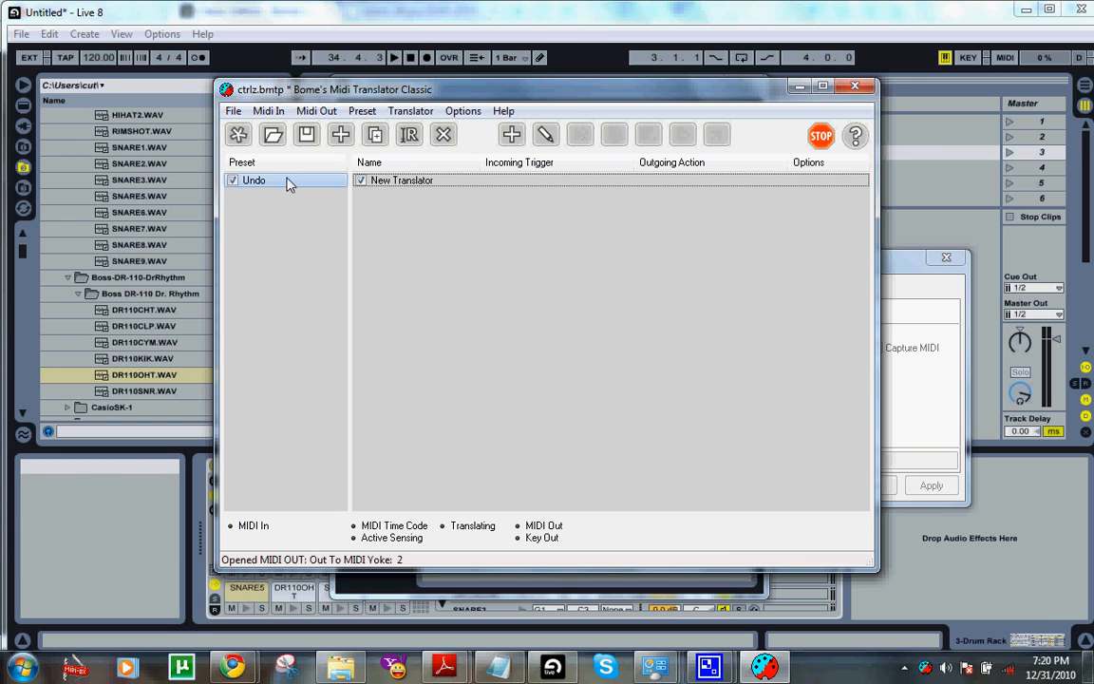
{"action": "right_click", "coordinate": [401, 182]}
{"action": "left_click", "coordinate": [441, 211]}
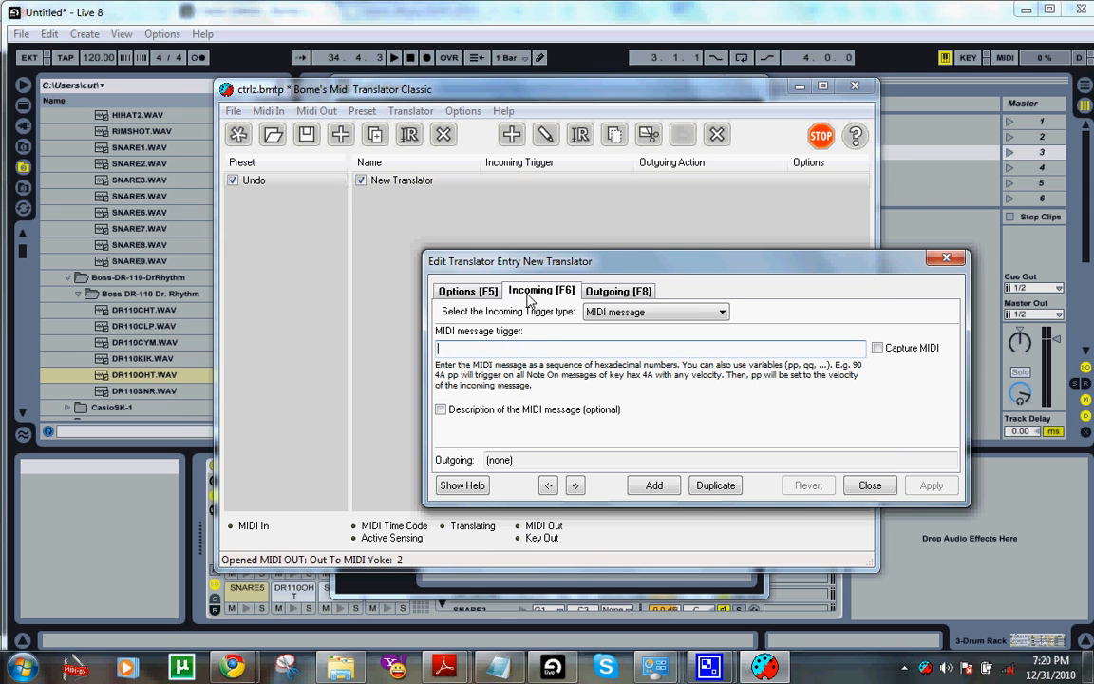
{"action": "left_click", "coordinate": [877, 348]}
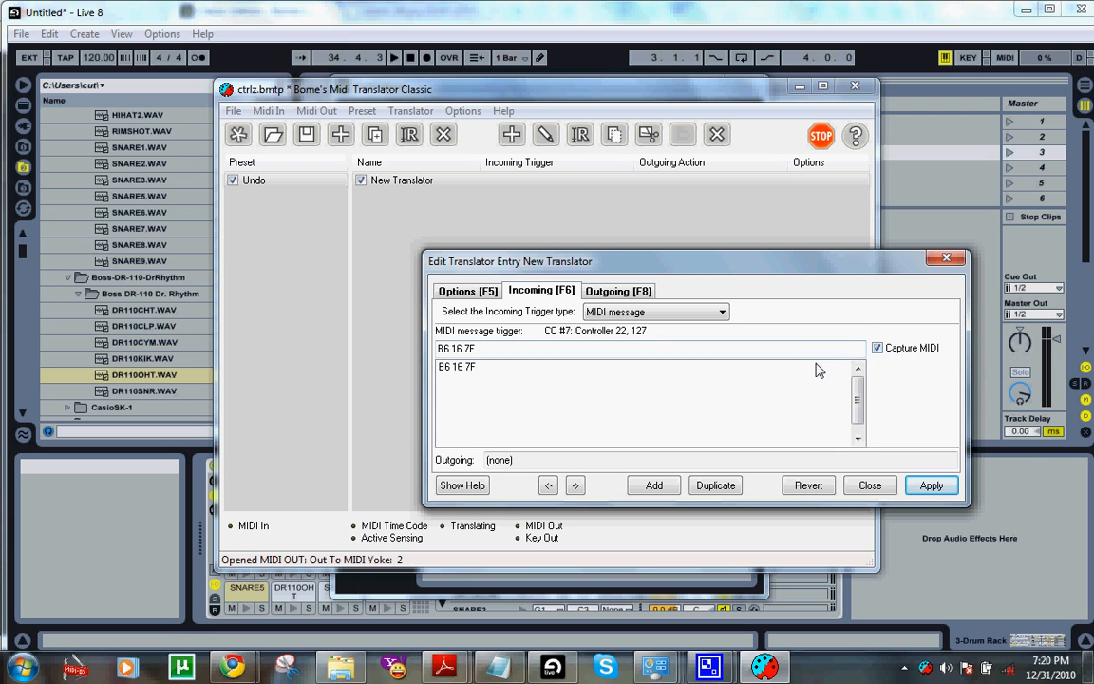
{"action": "left_click", "coordinate": [810, 368]}
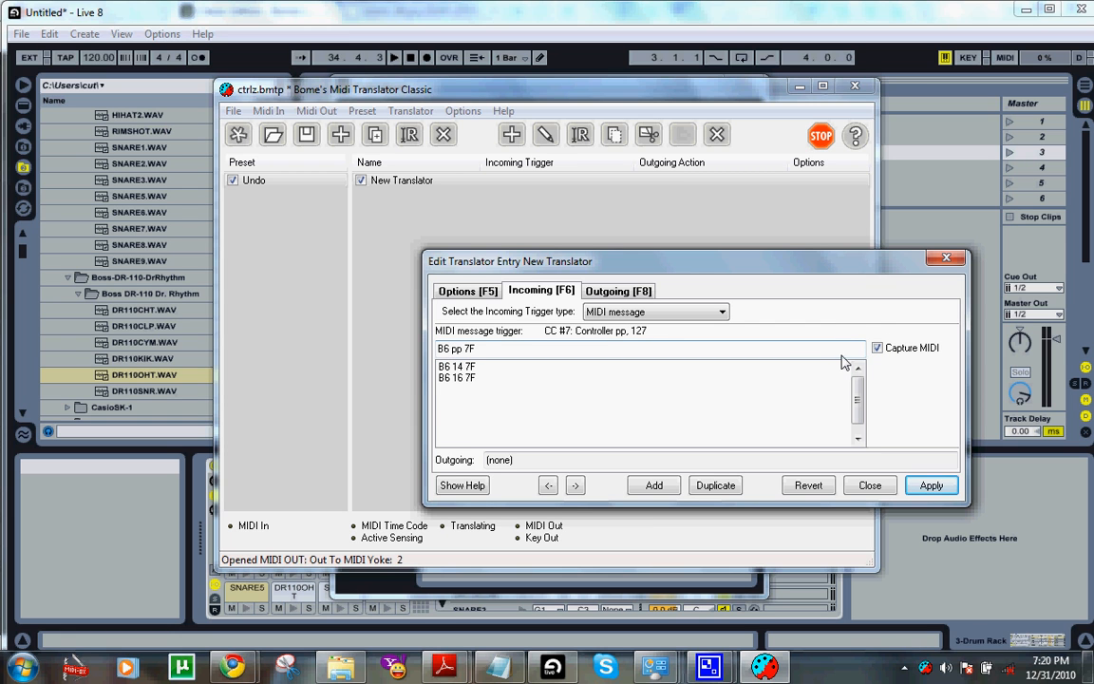
{"action": "left_click", "coordinate": [800, 351]}
{"action": "key", "text": "BackSpace"}
{"action": "key", "text": "BackSpace"}
{"action": "key", "text": "BackSpace"}
{"action": "key", "text": "BackSpace"}
{"action": "key", "text": "BackSpace"}
{"action": "key", "text": "BackSpace"}
{"action": "key", "text": "BackSpace"}
{"action": "key", "text": "BackSpace"}
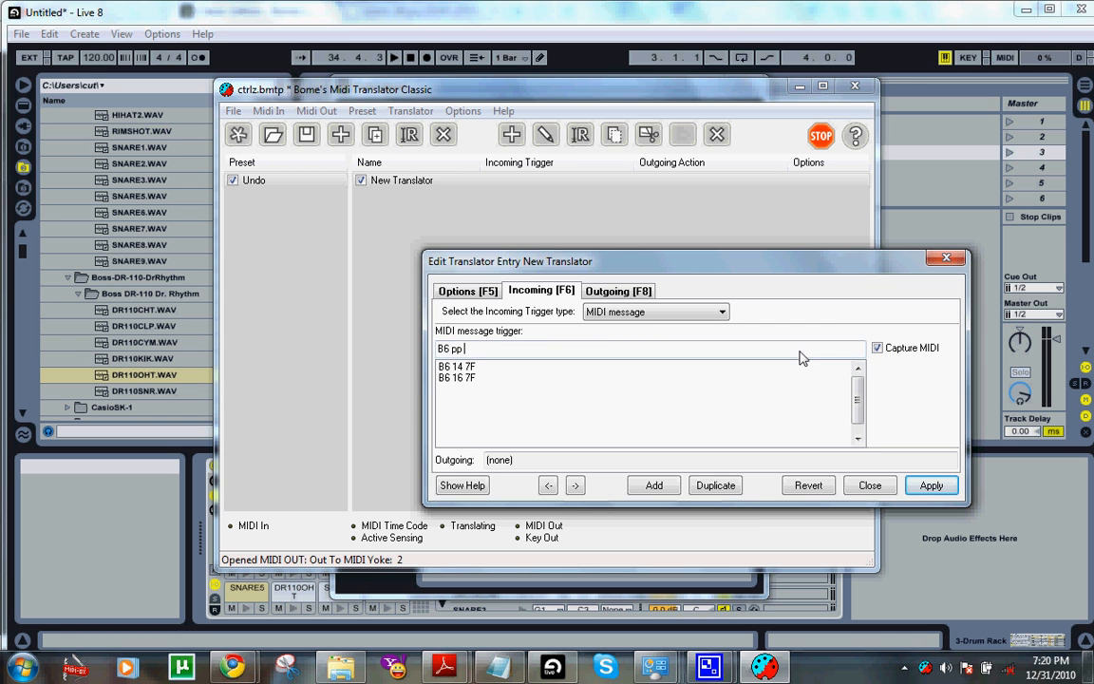
{"action": "left_click", "coordinate": [877, 349]}
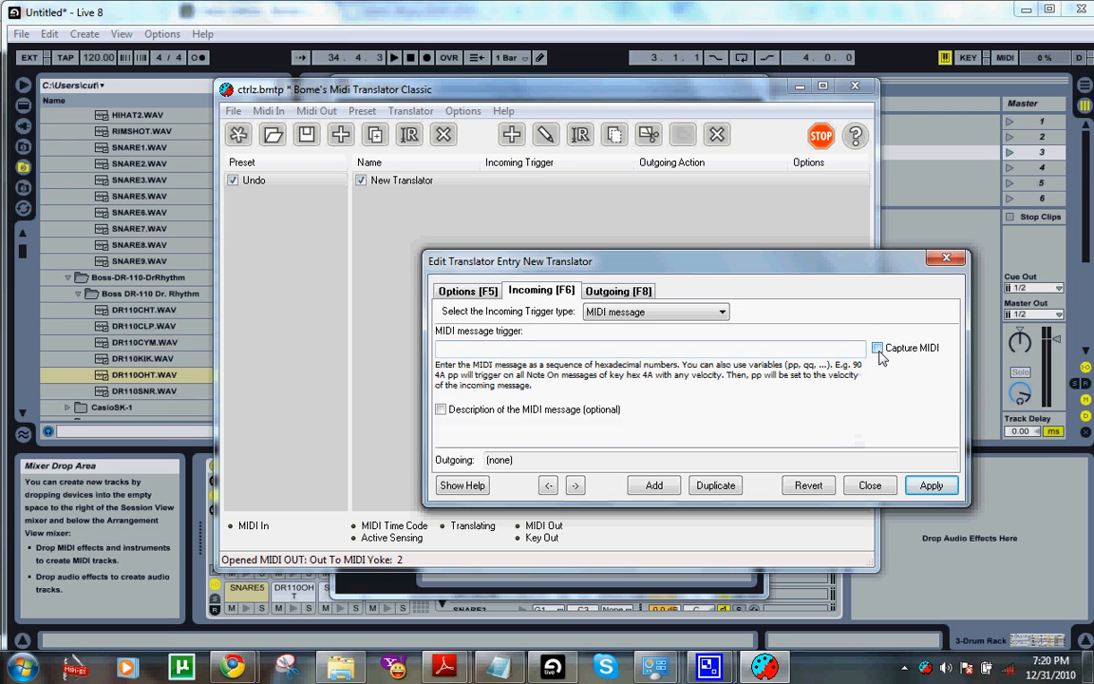
Step: Capture B6 14 7F as the incoming MIDI trigger and apply a Key Stroke Emulation of Ctrl+Z as the outgoing action
{"action": "left_click", "coordinate": [877, 348]}
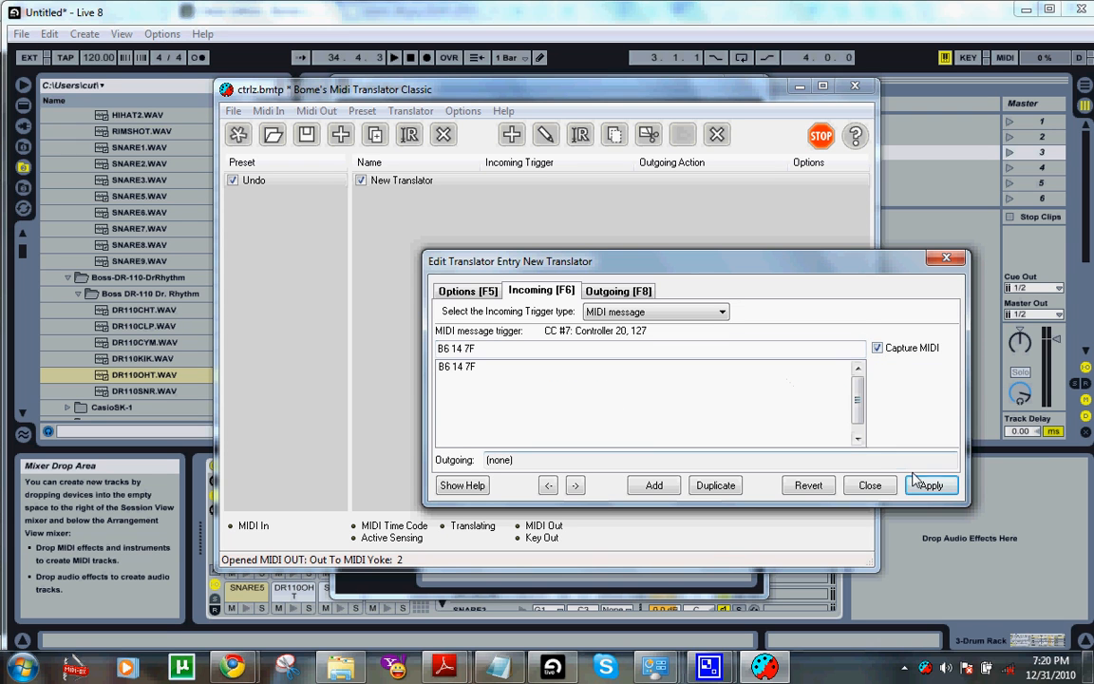
{"action": "left_click", "coordinate": [596, 295]}
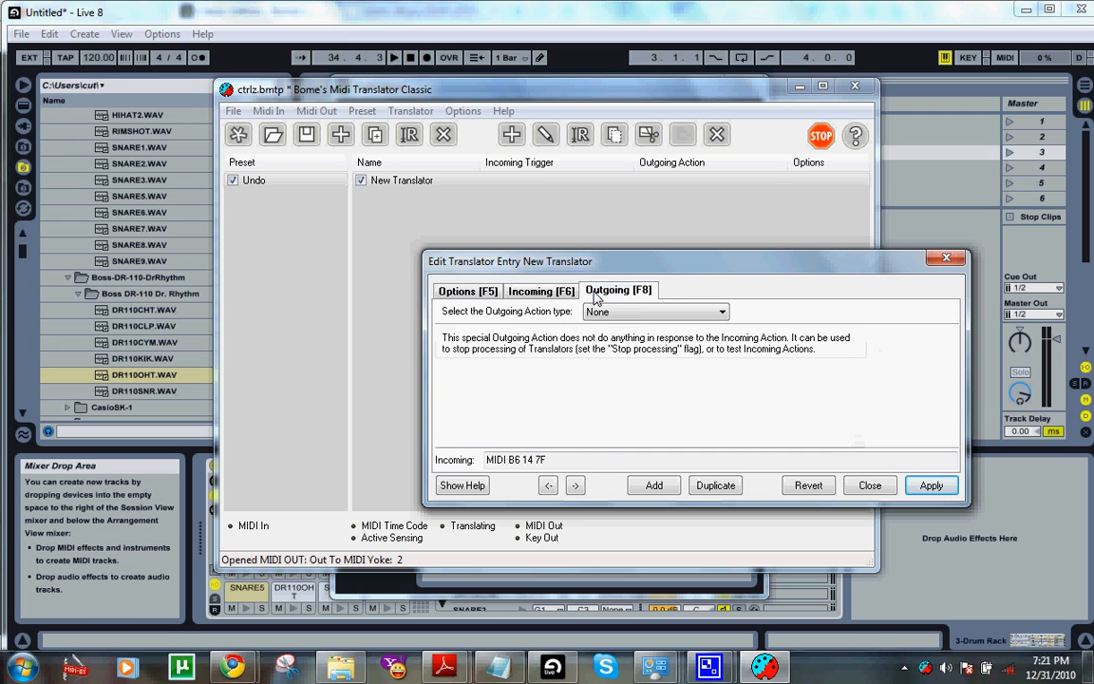
{"action": "left_click", "coordinate": [617, 312]}
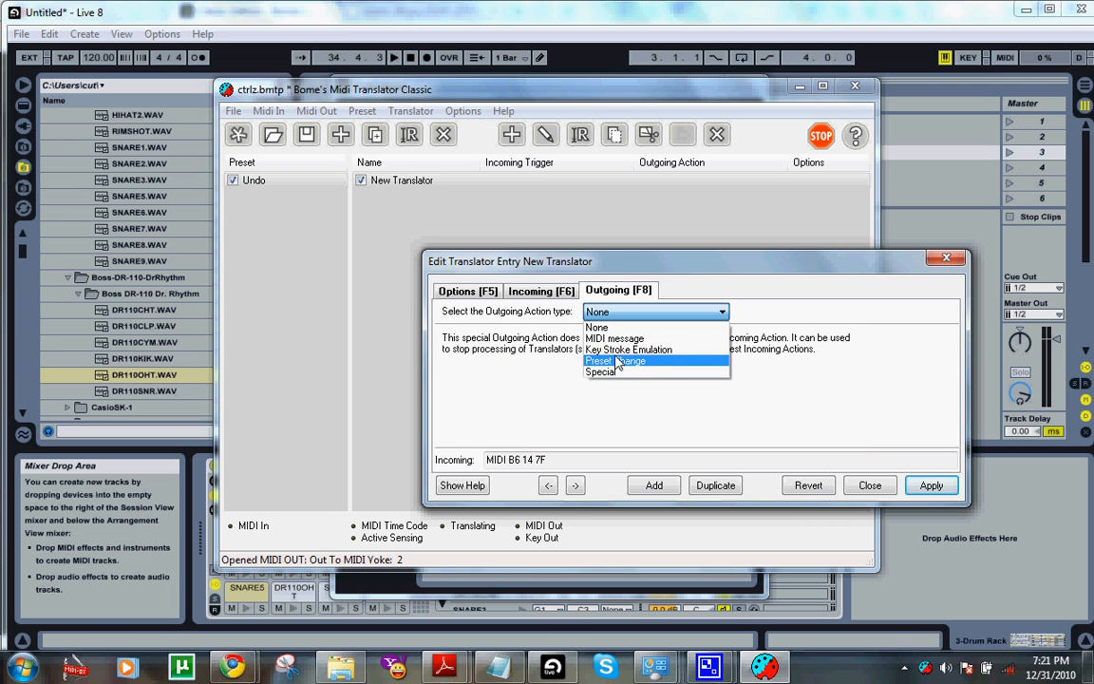
{"action": "left_click", "coordinate": [627, 349]}
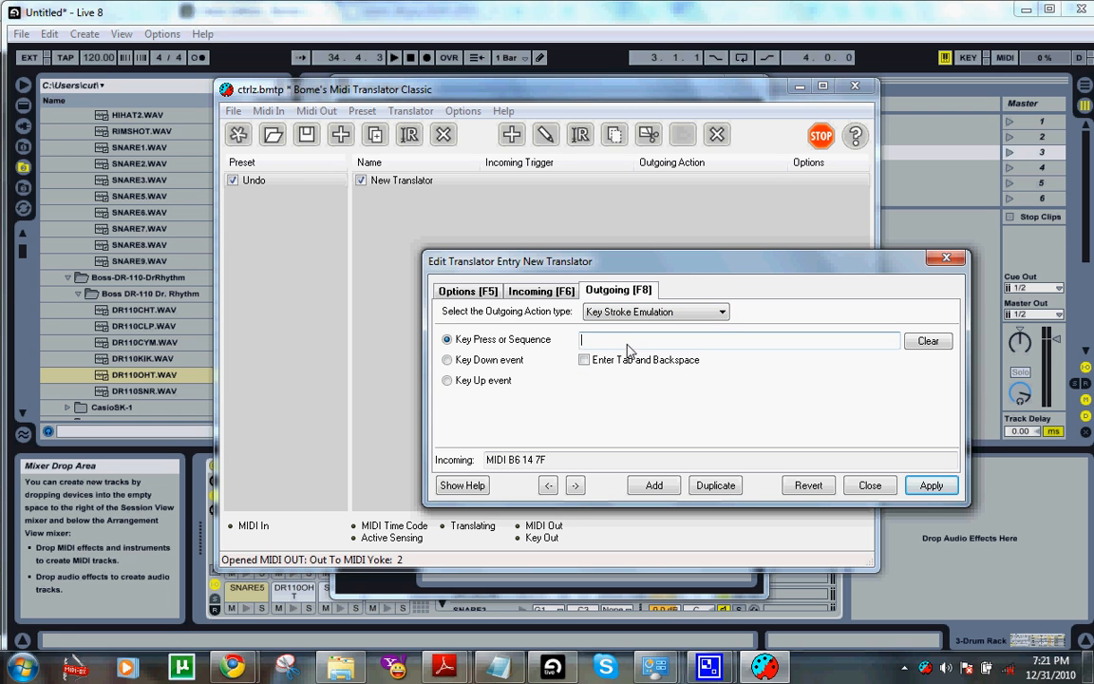
{"action": "key", "text": "ctrl+z"}
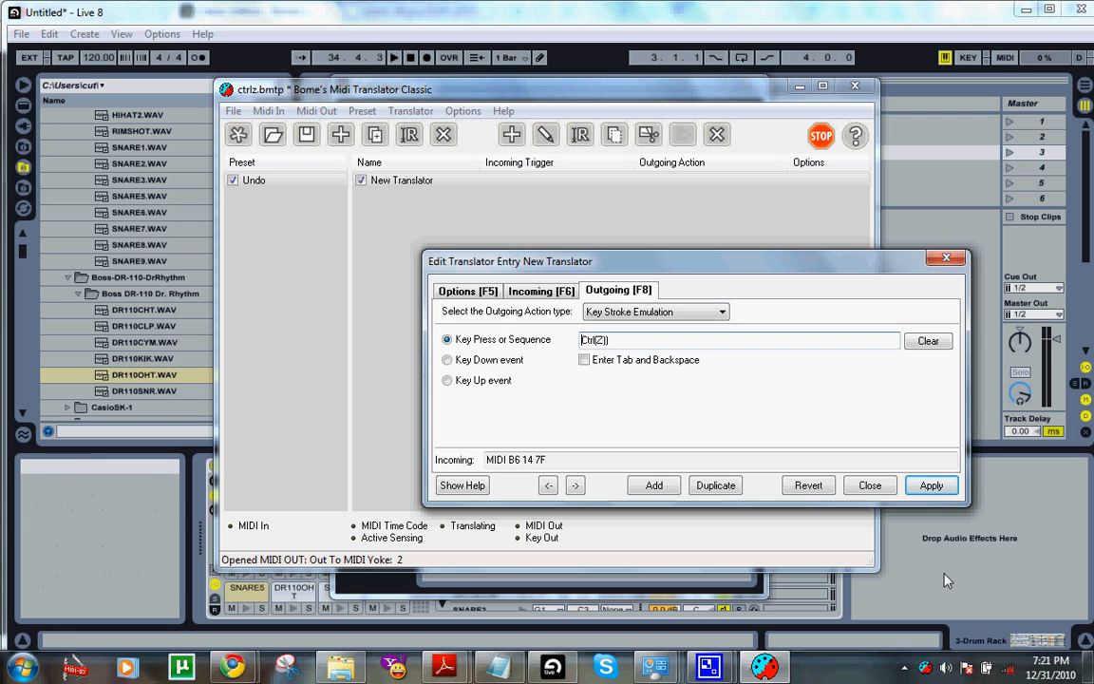
{"action": "left_click", "coordinate": [931, 485]}
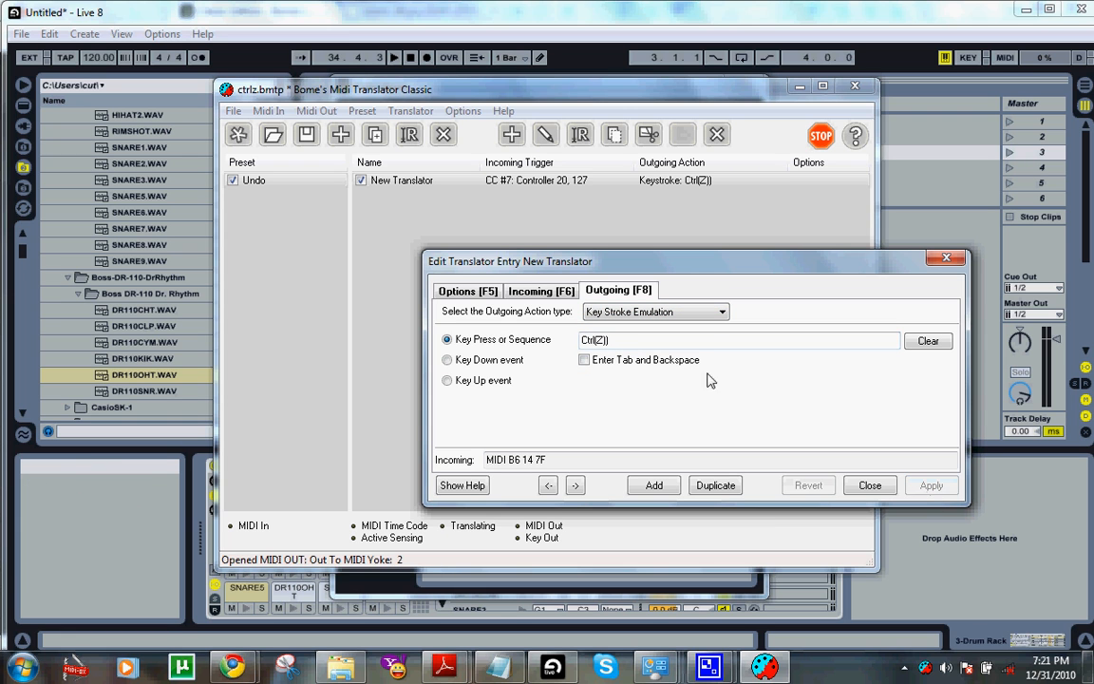
Step: Test the Undo trigger in the axiompadmapping.txt Notepad file by entering sadfadfs and undoing it, and minimize the file
{"action": "left_click", "coordinate": [498, 668]}
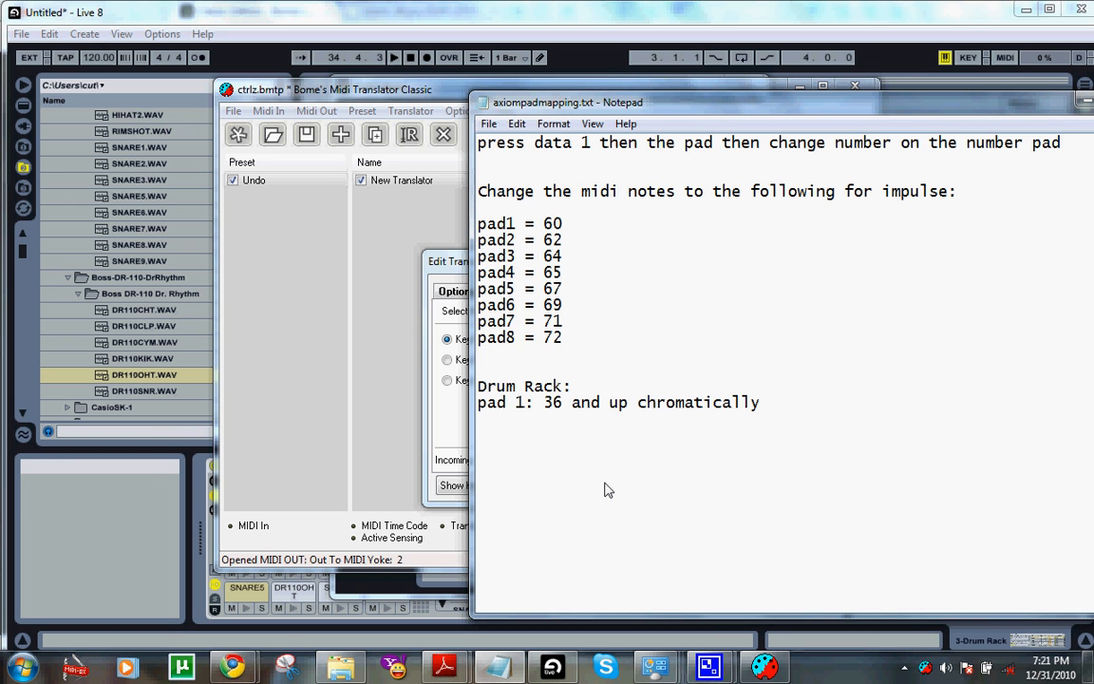
{"action": "type", "text": "sadfadfs"}
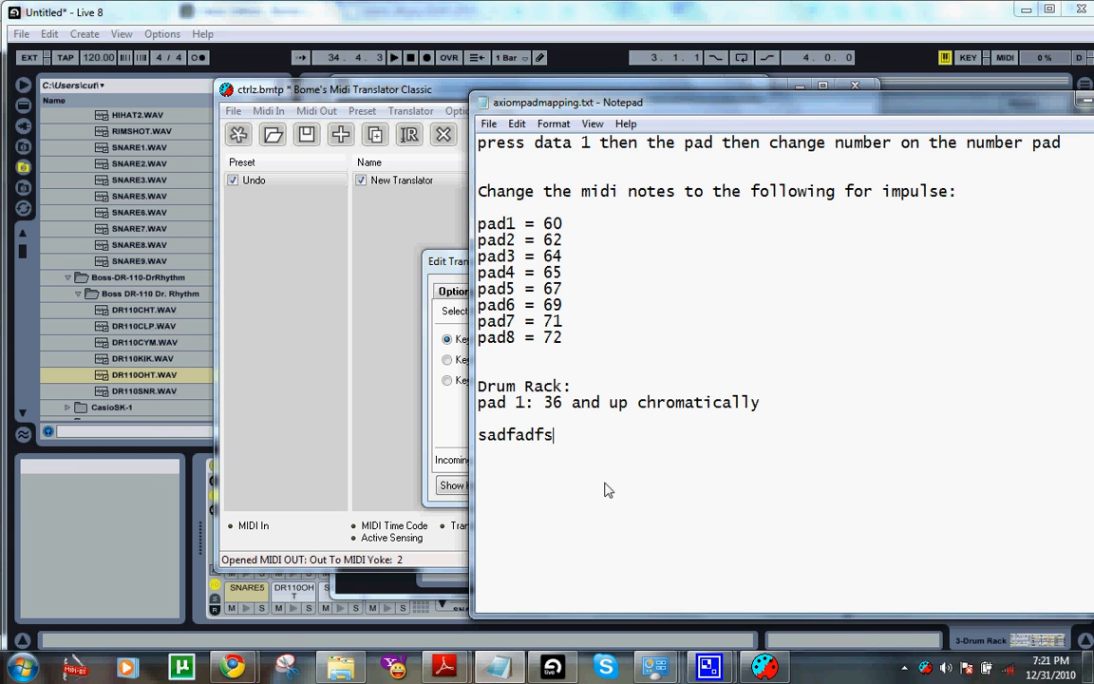
{"action": "key", "text": "ctrl+z"}
{"action": "key", "text": "Delete"}
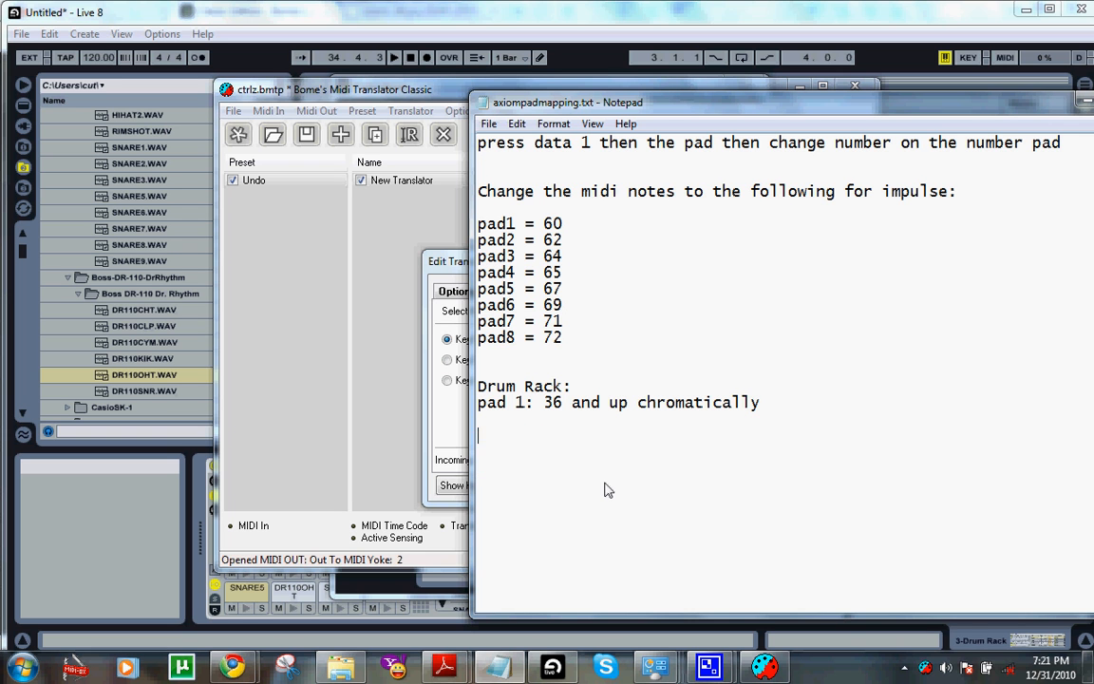
{"action": "left_click_drag", "start_coordinate": [970, 105], "coordinate": [783, 93]}
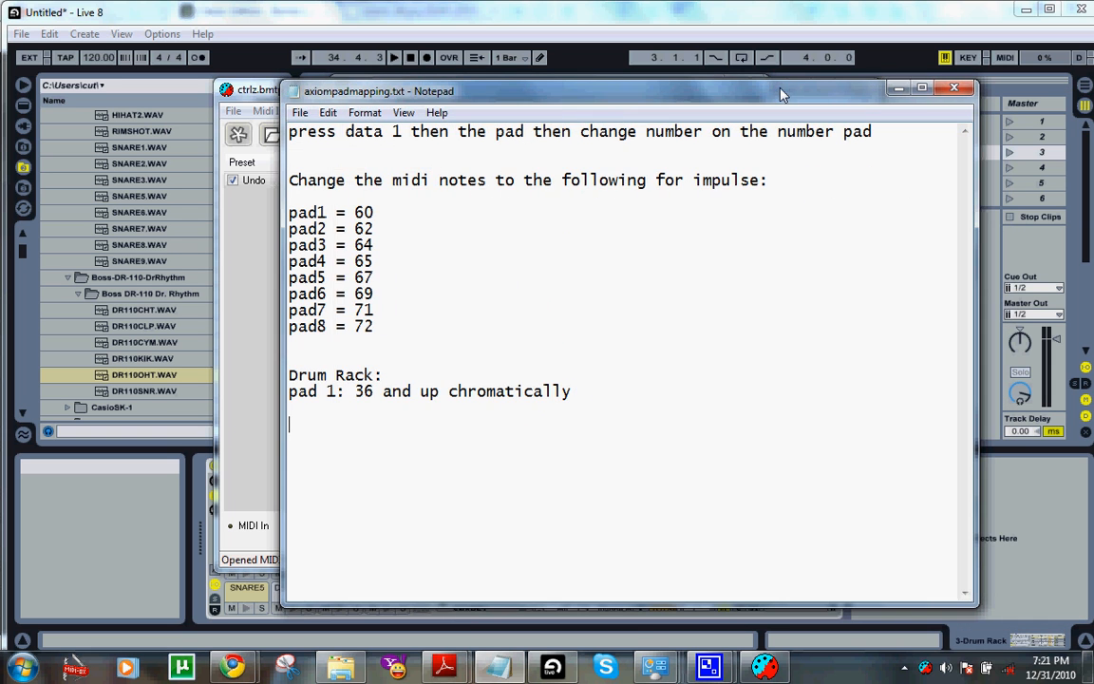
{"action": "left_click", "coordinate": [898, 90]}
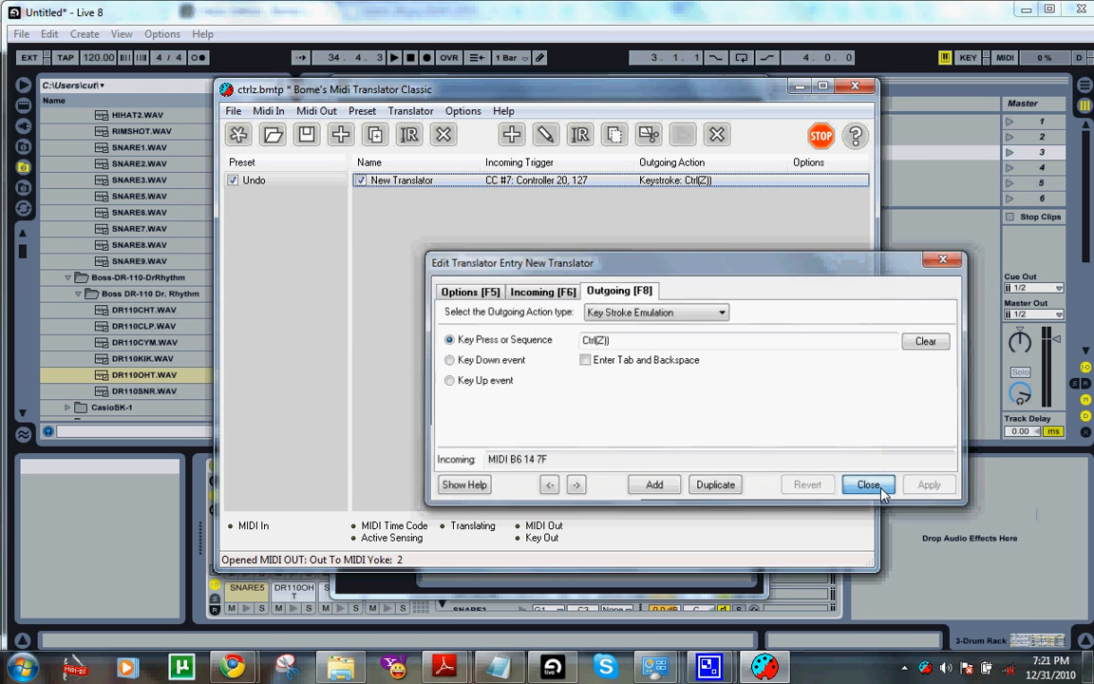
Step: Close the translator entry and turn on Overdub in Ableton Live after checking its MIDI mapping
{"action": "left_click", "coordinate": [869, 486]}
{"action": "mouse_move", "coordinate": [530, 105]}
{"action": "left_mouse_down"}
{"action": "mouse_move", "coordinate": [626, 186]}
{"action": "mouse_move", "coordinate": [571, 106]}
{"action": "mouse_move", "coordinate": [531, 92]}
{"action": "left_mouse_up"}
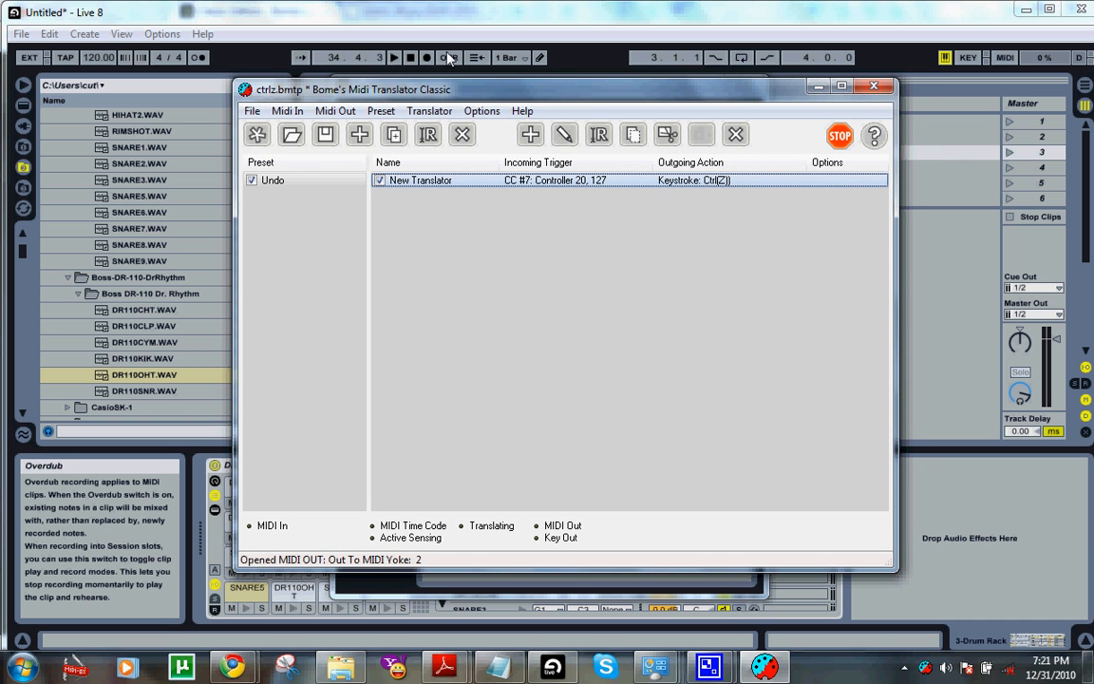
{"action": "left_click", "coordinate": [1006, 61]}
{"action": "key", "text": "ctrl+m"}
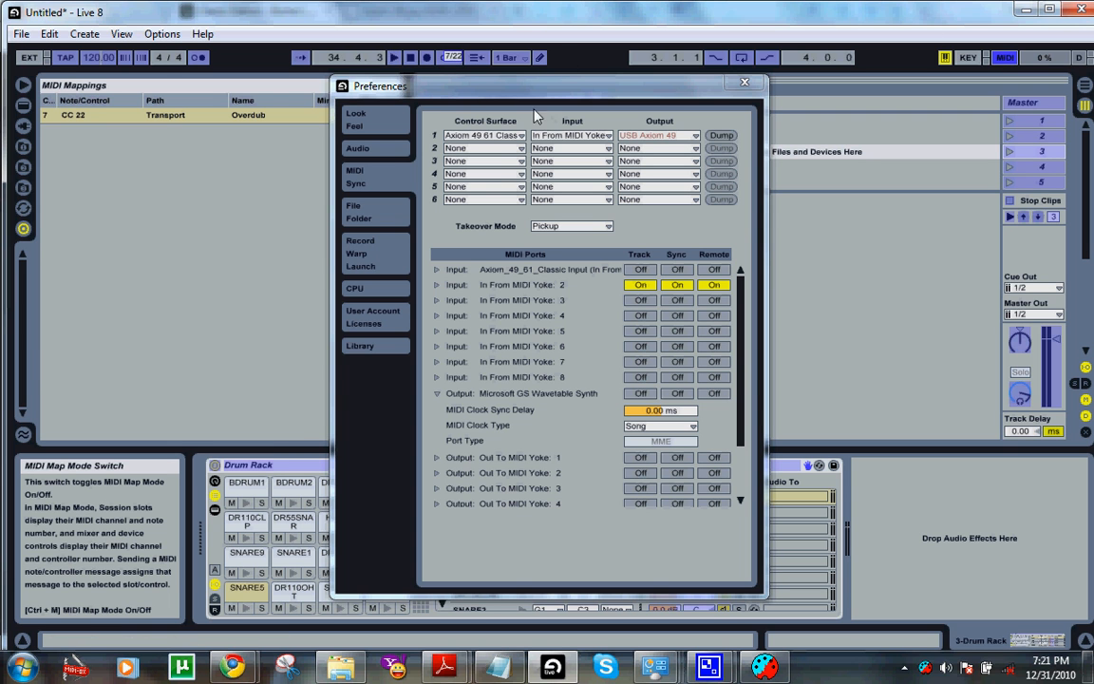
{"action": "left_click", "coordinate": [1005, 57]}
{"action": "left_click", "coordinate": [454, 59]}
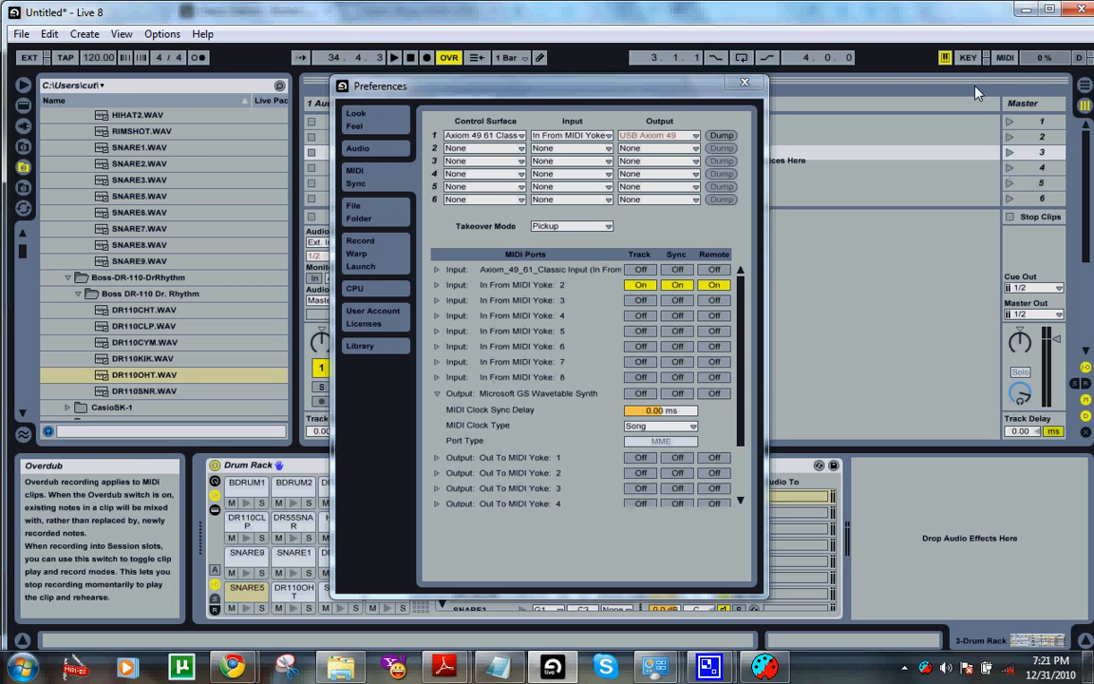
Step: Delete the Overdub switch's MIDI mapping in MIDI map mode
{"action": "left_click", "coordinate": [1005, 57]}
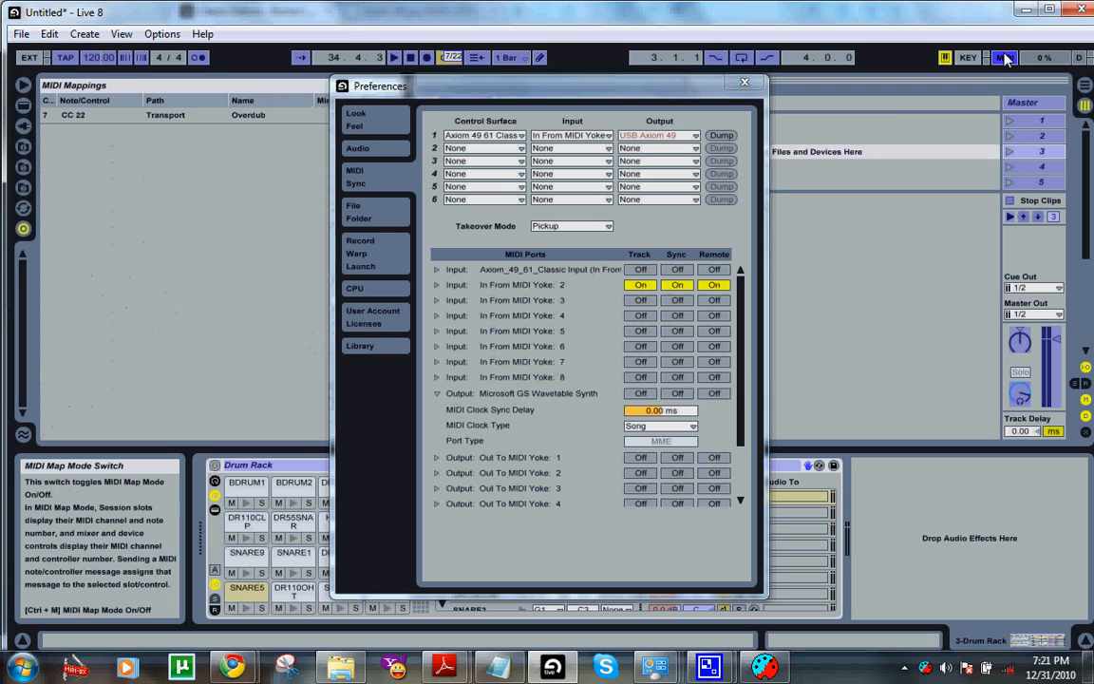
{"action": "left_click", "coordinate": [452, 59]}
{"action": "key", "text": "Delete"}
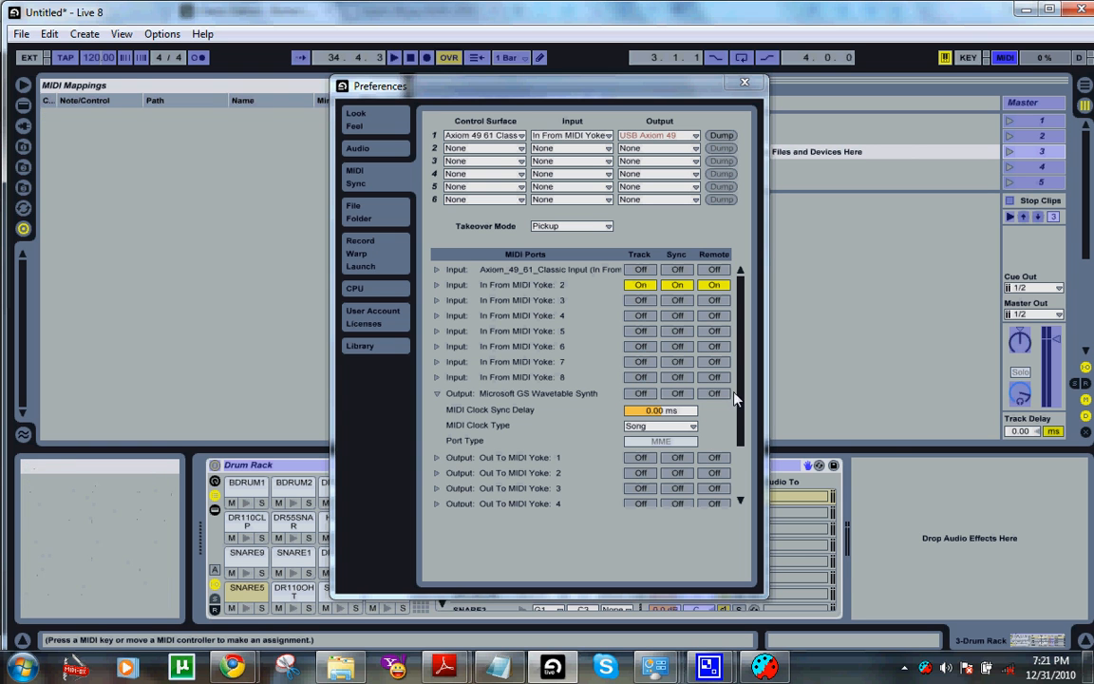
Step: Switch to Bome's Midi Translator Classic and add a translator named overdub to the Undo preset
{"action": "left_click", "coordinate": [764, 666]}
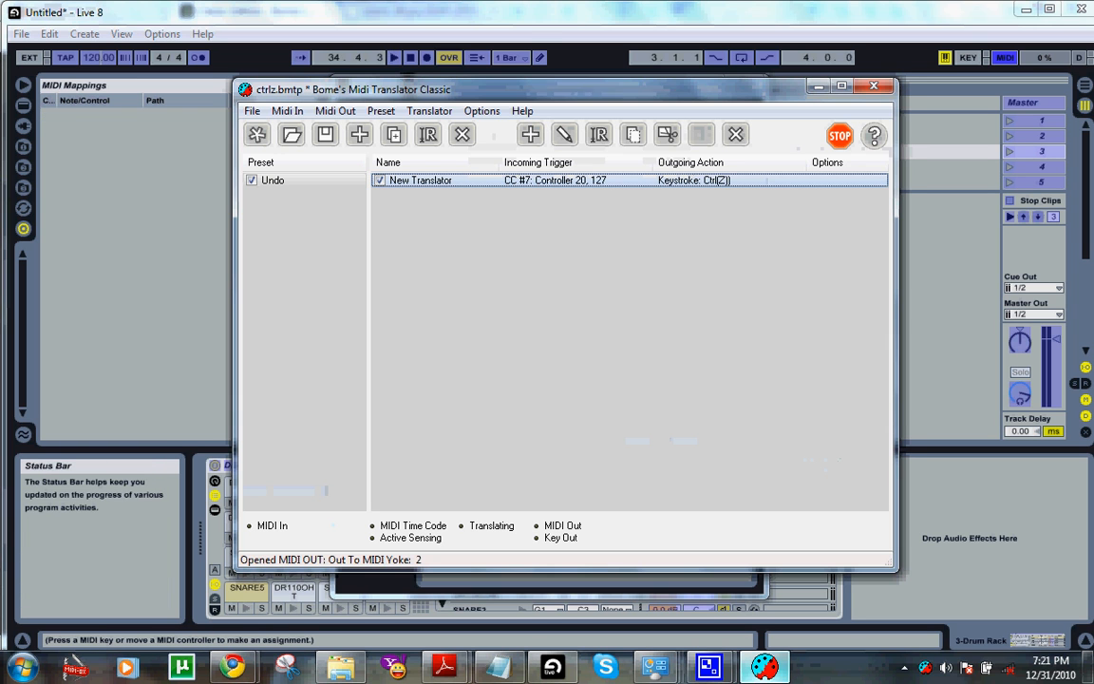
{"action": "right_click", "coordinate": [450, 347]}
{"action": "left_click", "coordinate": [528, 352]}
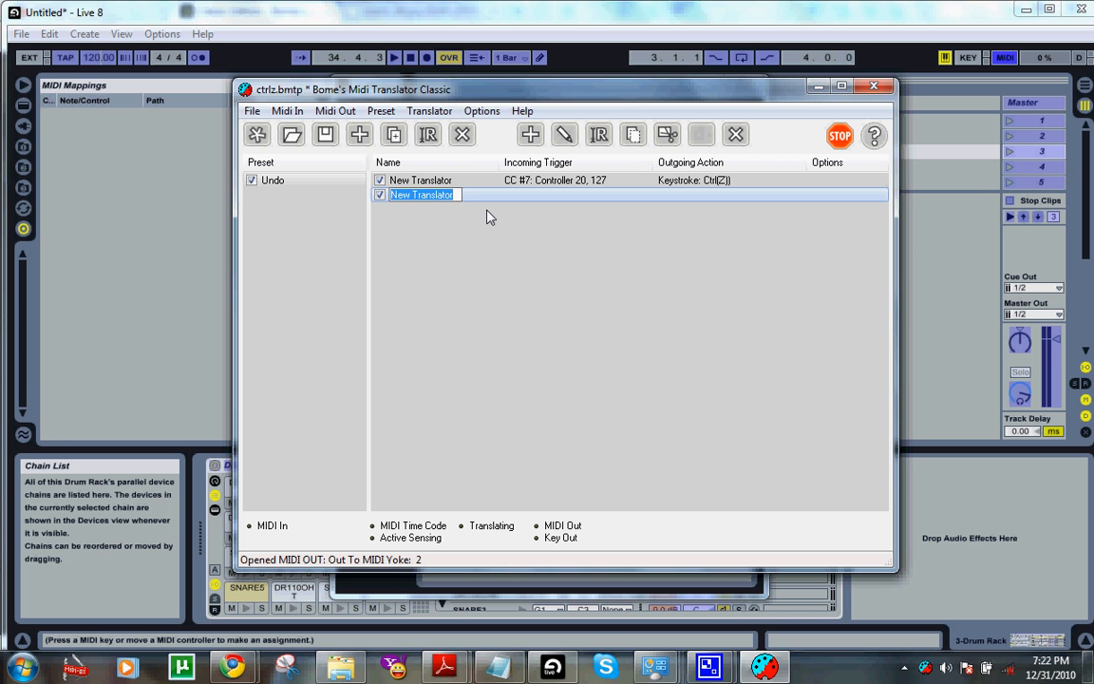
{"action": "type", "text": "overdu"}
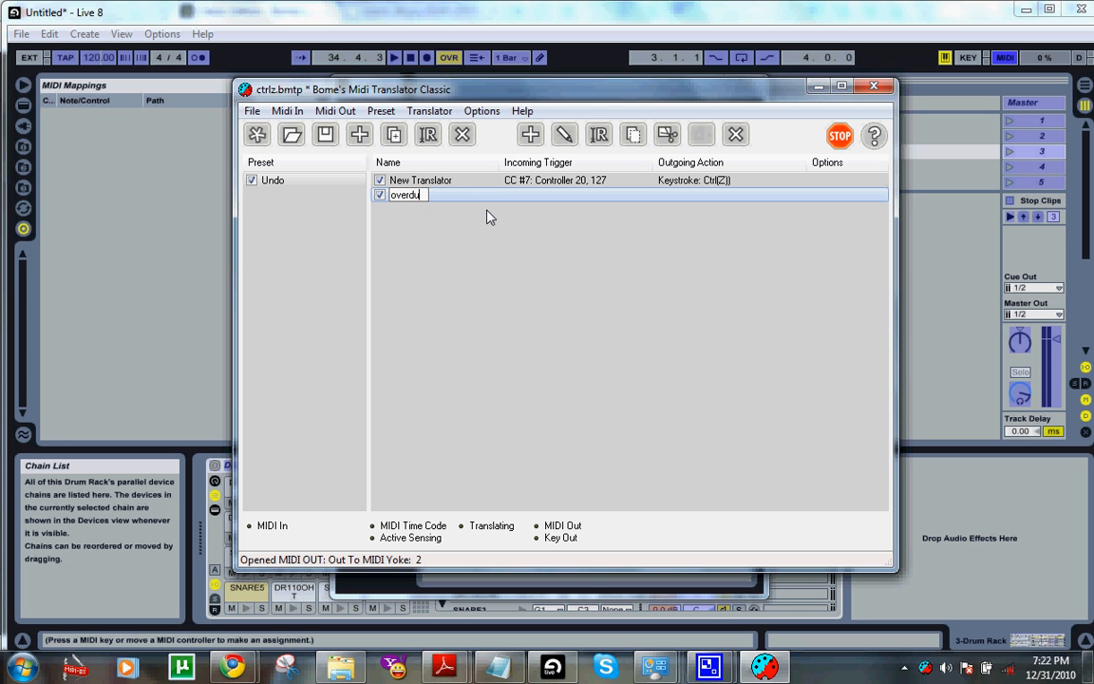
{"action": "type", "text": "b"}
{"action": "key", "text": "Return"}
Step: Open the overdub translator for editing and capture B6 16 7F as its incoming MIDI trigger
{"action": "right_click", "coordinate": [518, 205]}
{"action": "left_click", "coordinate": [555, 230]}
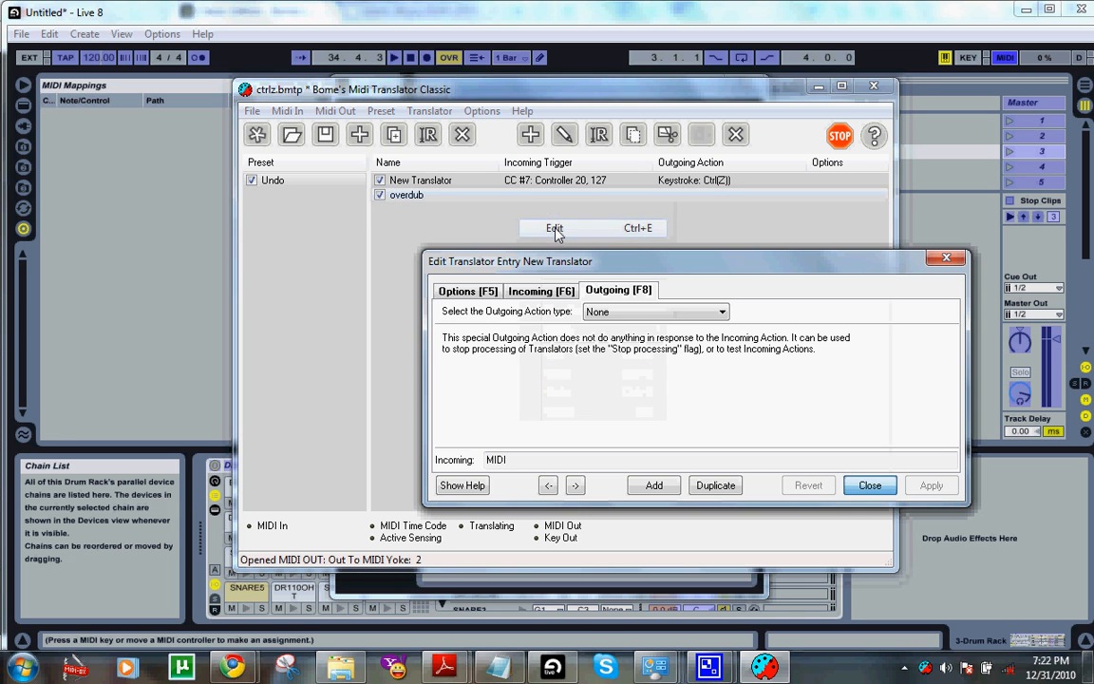
{"action": "left_click", "coordinate": [557, 291]}
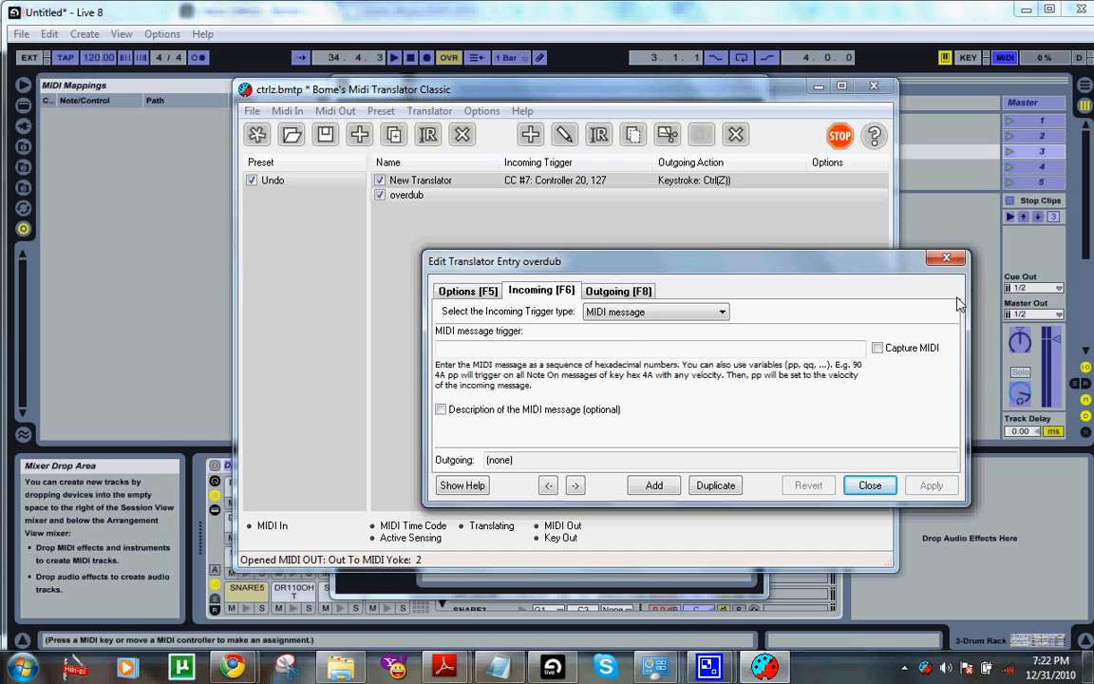
{"action": "left_click", "coordinate": [877, 348]}
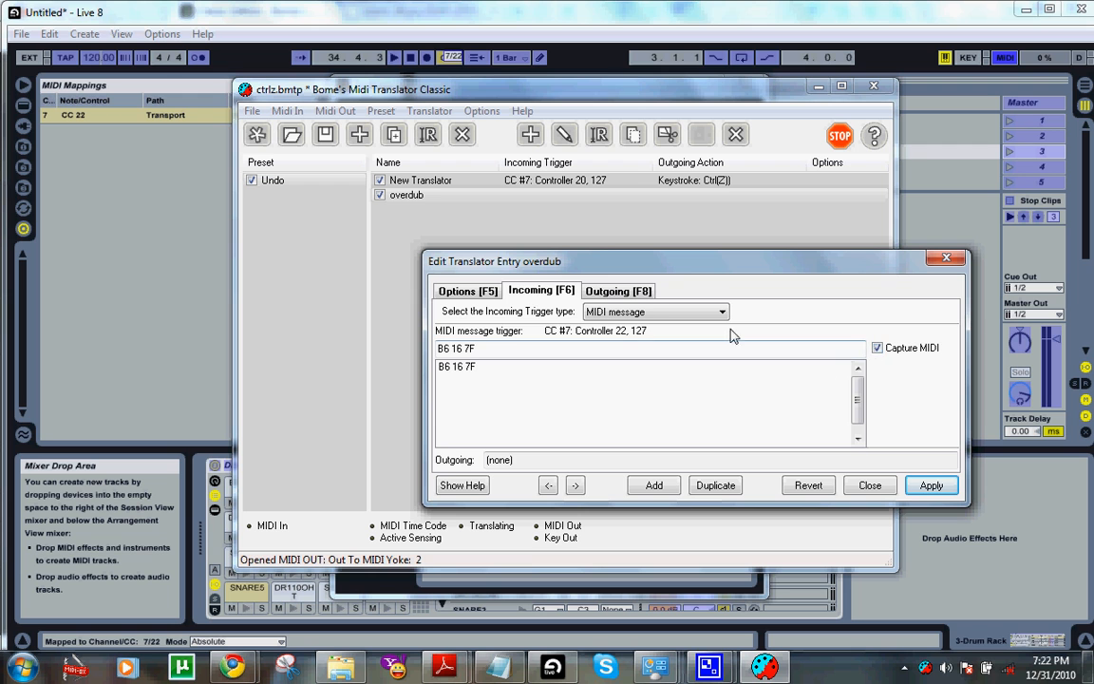
Step: Set the overdub translator's outgoing action to a Key Stroke Emulation of Shift+] and apply it
{"action": "left_click", "coordinate": [600, 293]}
{"action": "left_click", "coordinate": [651, 311]}
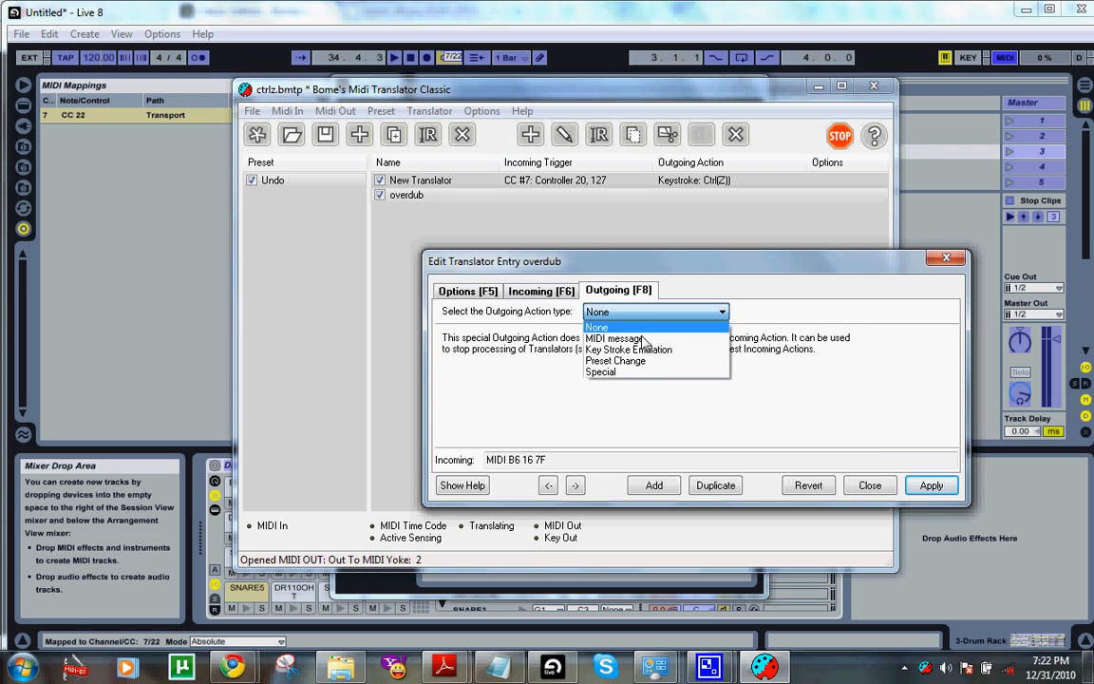
{"action": "left_click", "coordinate": [643, 351]}
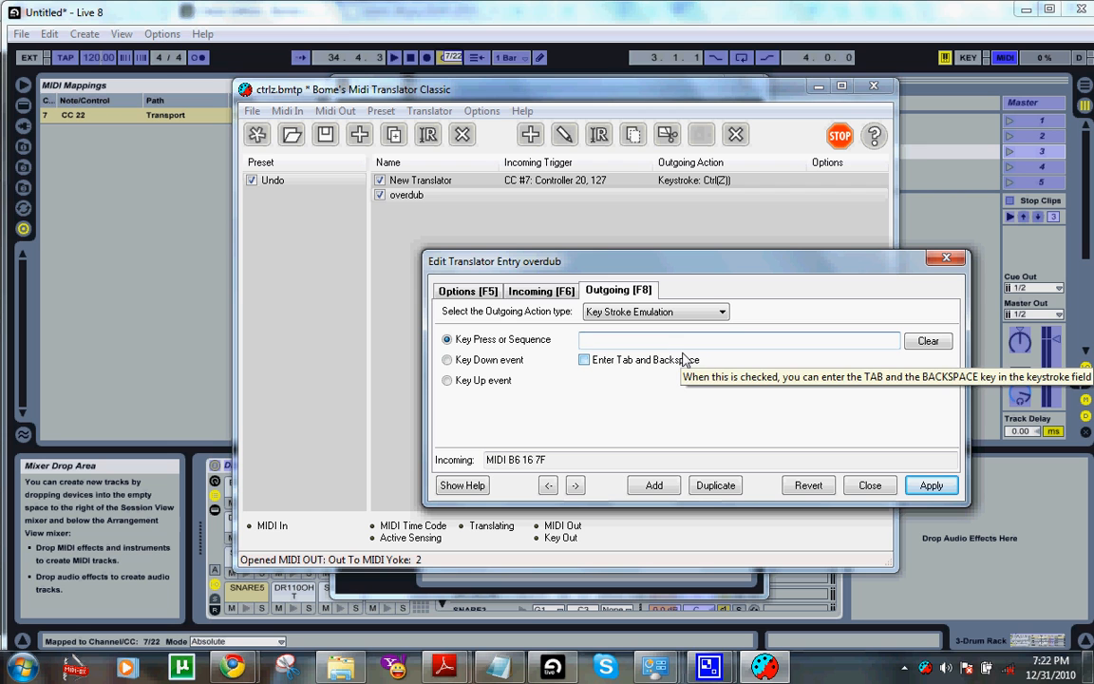
{"action": "key", "text": "shift"}
{"action": "key", "text": "shift+]"}
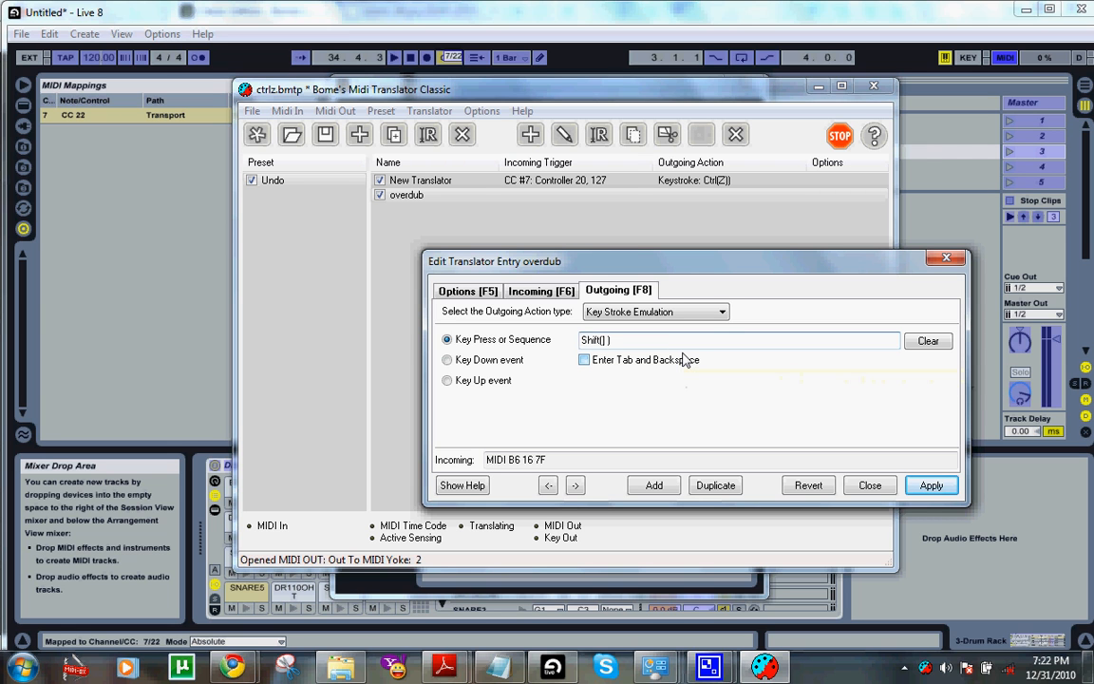
{"action": "left_click", "coordinate": [920, 490]}
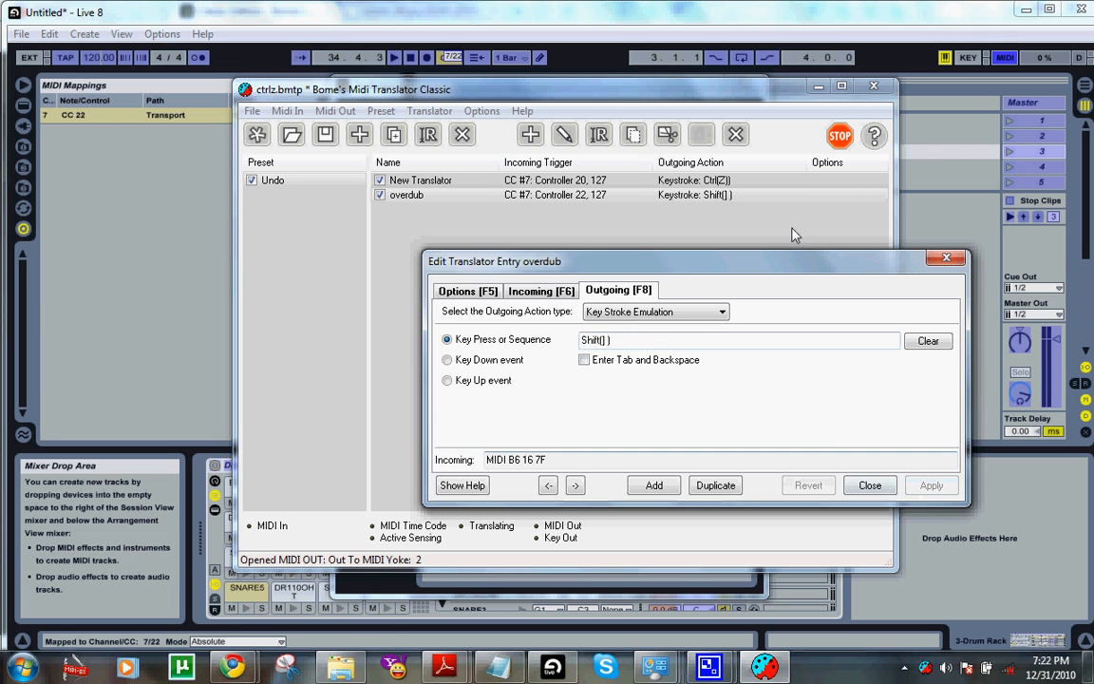
Step: Switch to Ableton Live, assign the } key to the Overdub switch in key map mode, and leave the mapping mode
{"action": "left_click", "coordinate": [878, 53]}
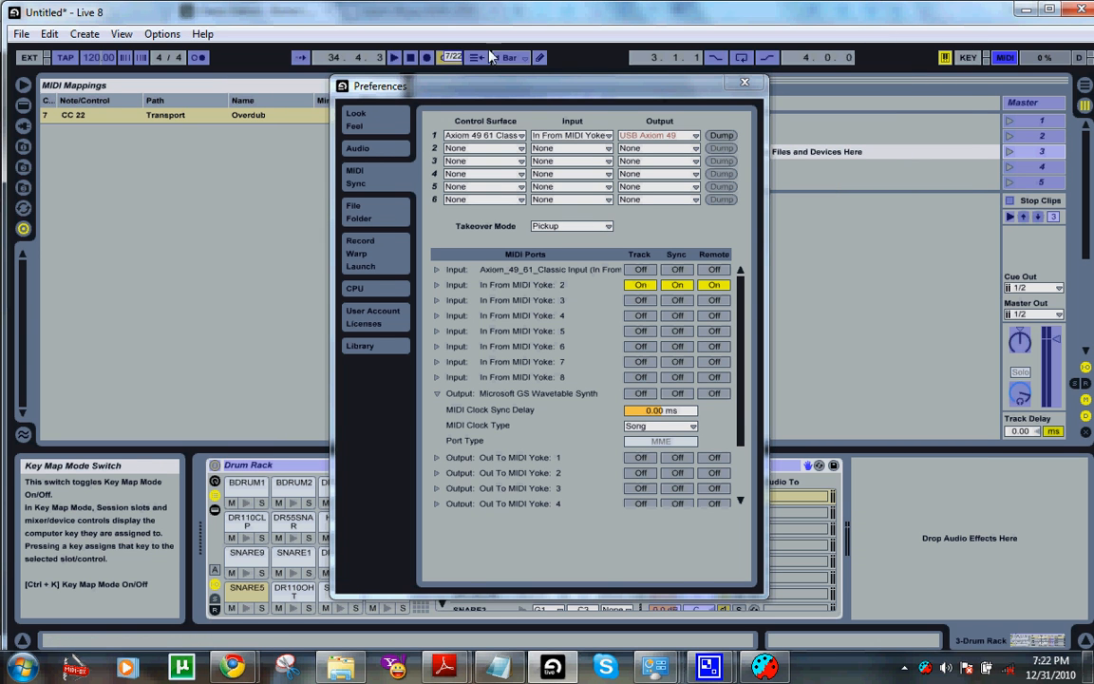
{"action": "key", "text": "ctrl+m"}
{"action": "key", "text": "ctrl+k"}
{"action": "left_click", "coordinate": [449, 57]}
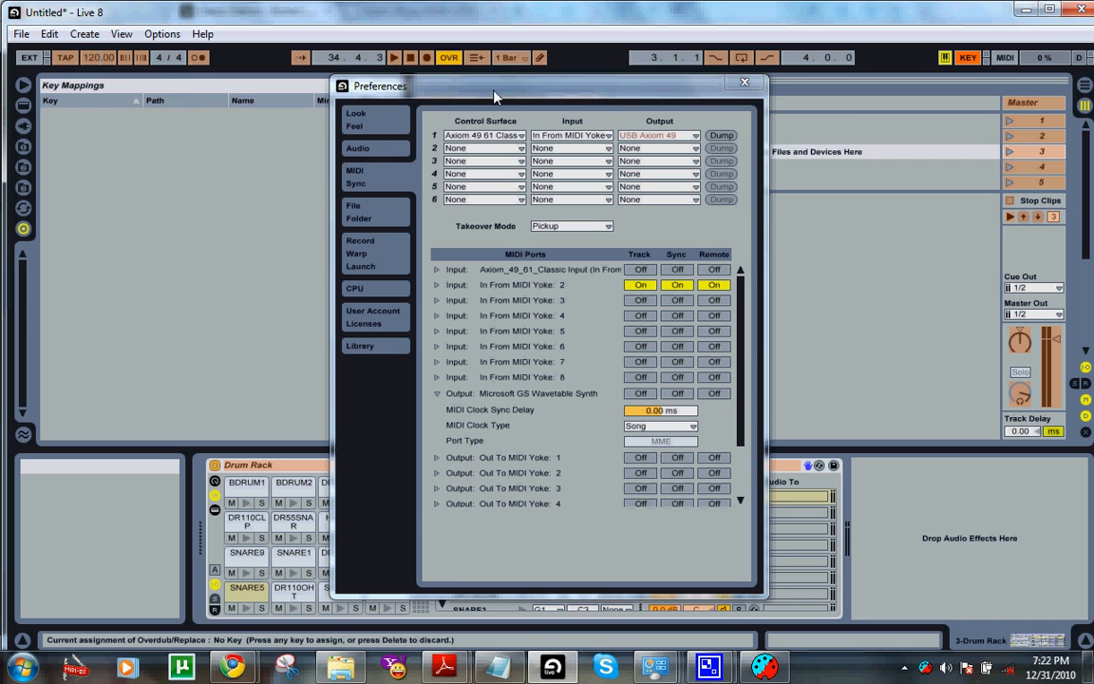
{"action": "key", "text": "braceright"}
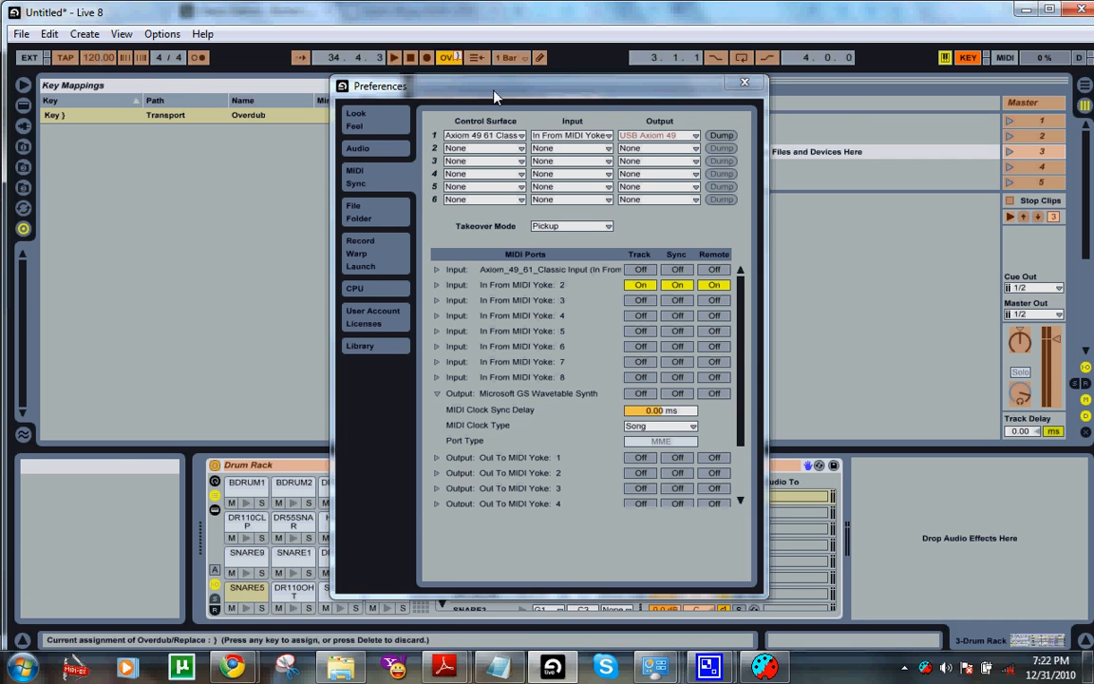
{"action": "left_click", "coordinate": [970, 59]}
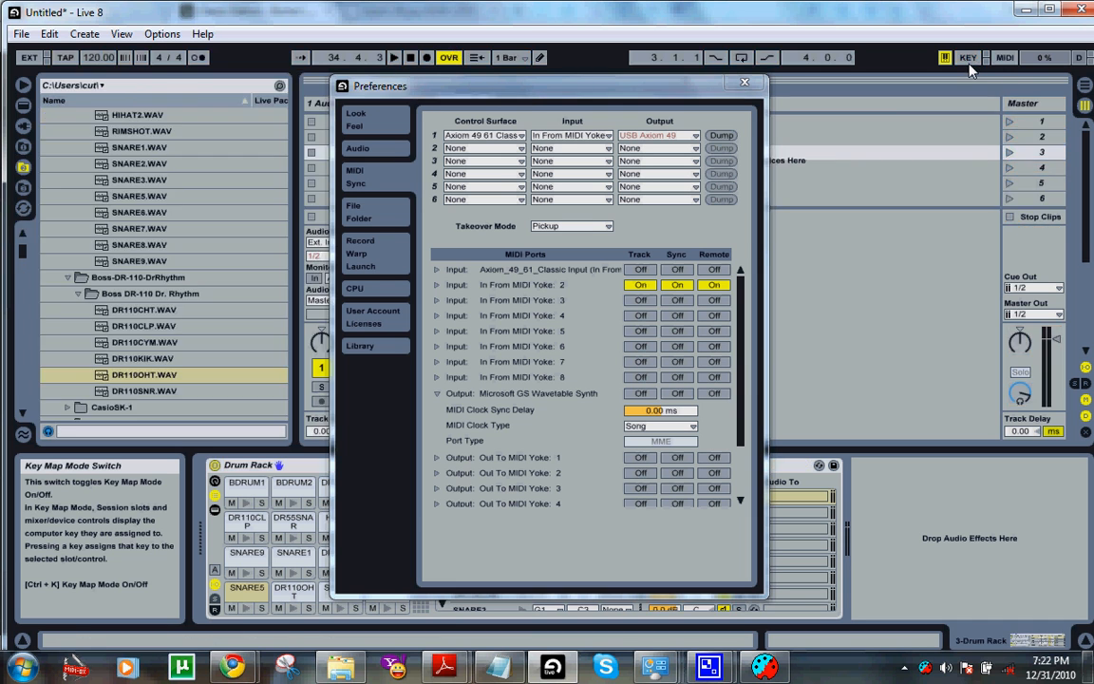
Step: Test the new } key mapping by toggling Overdub on and off repeatedly
{"action": "key", "text": "braceright"}
{"action": "key", "text": "braceright"}
{"action": "key", "text": "braceright"}
{"action": "key", "text": "braceright"}
{"action": "key", "text": "braceright"}
{"action": "key", "text": "braceright"}
{"action": "key", "text": "braceright"}
{"action": "key", "text": "braceright"}
Step: Switch to Bome's Midi Translator Classic, close the overdub translator's editor, and turn the Undo preset off and back on
{"action": "left_click", "coordinate": [765, 667]}
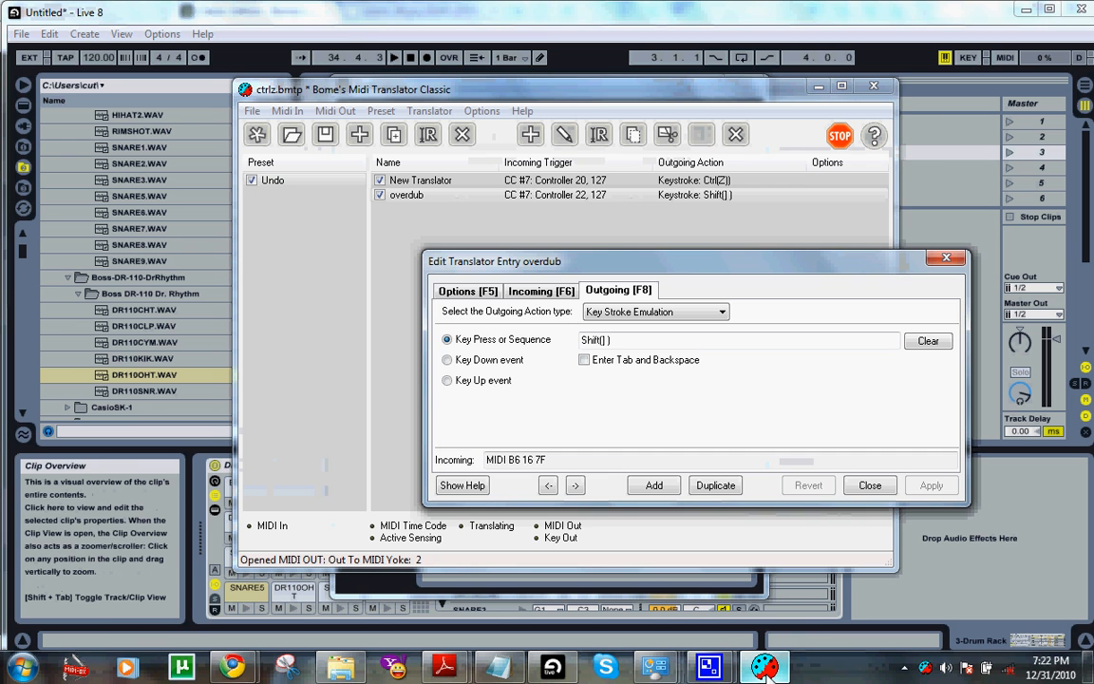
{"action": "left_click", "coordinate": [868, 484]}
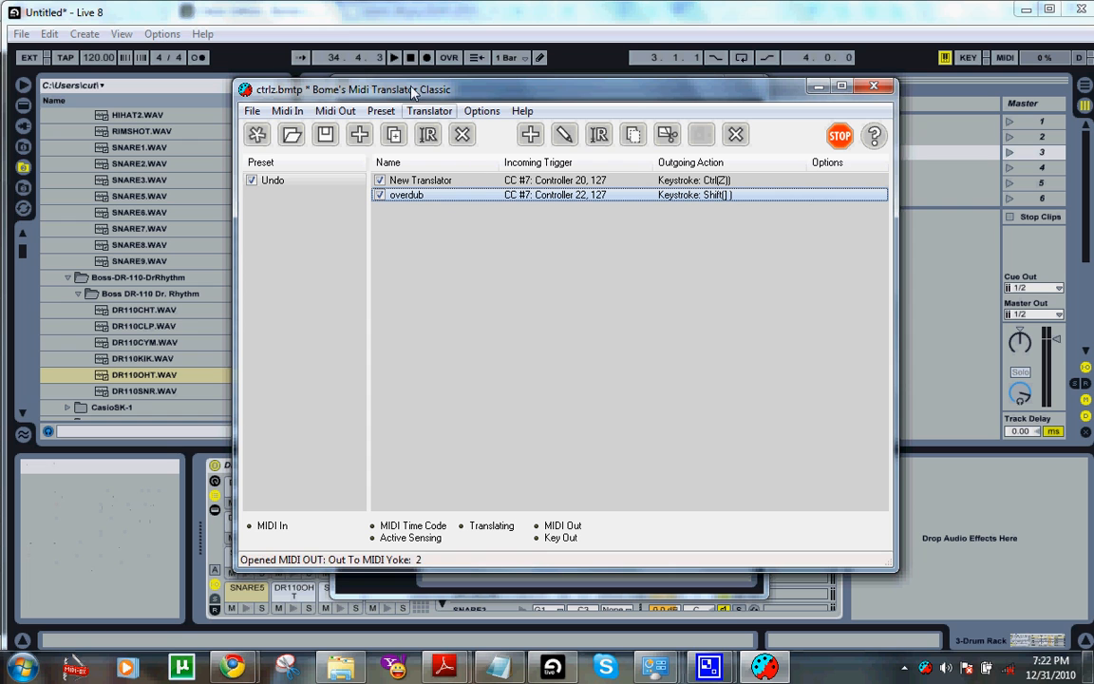
{"action": "left_click", "coordinate": [253, 182]}
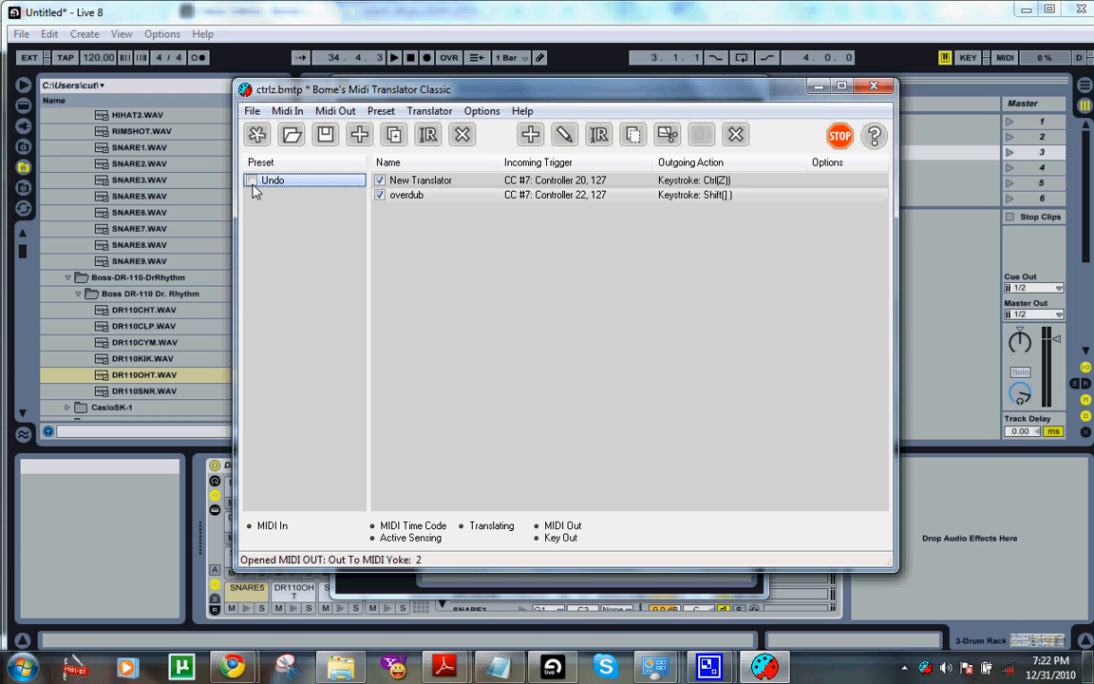
{"action": "left_click", "coordinate": [250, 180]}
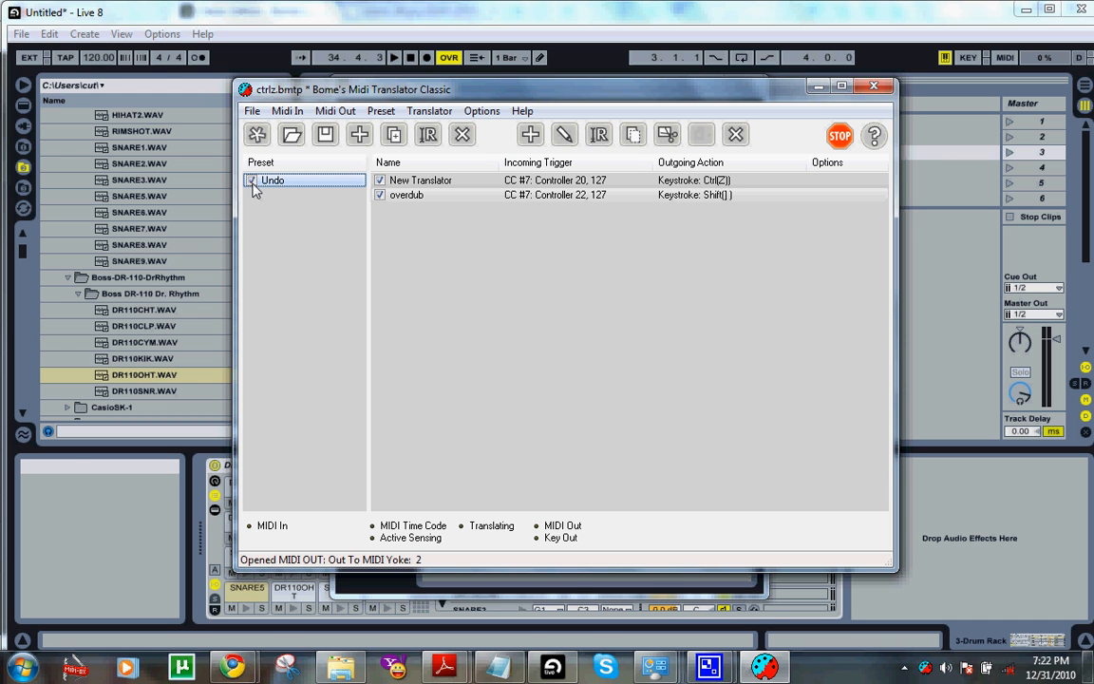
{"action": "left_click", "coordinate": [159, 37]}
{"action": "left_click", "coordinate": [162, 36]}
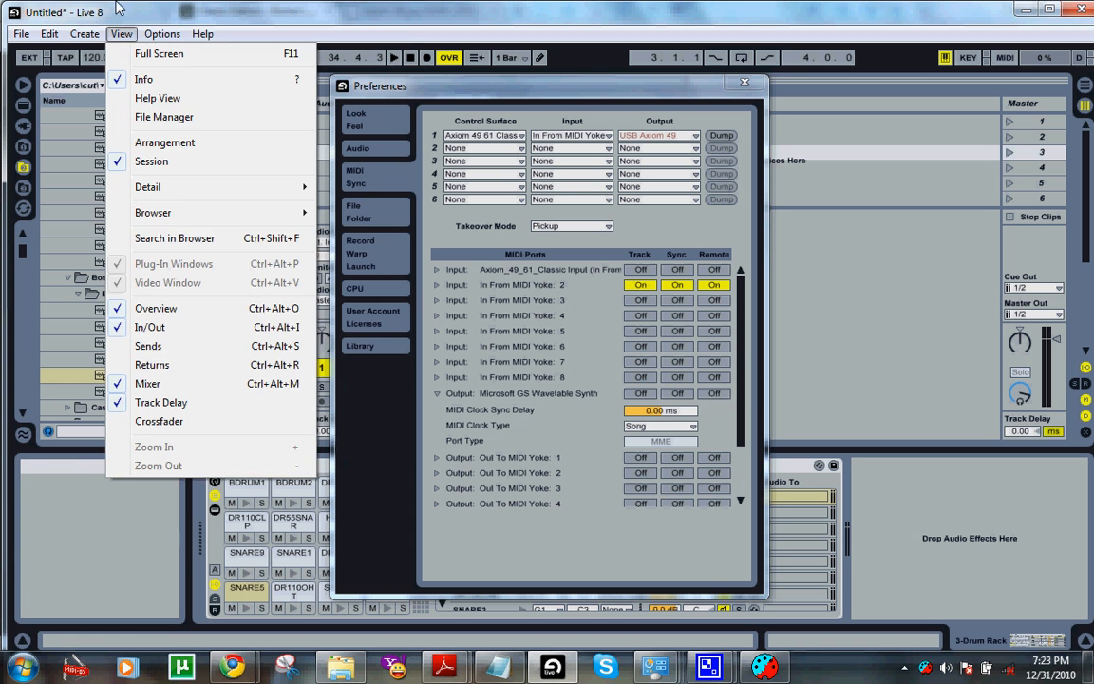
{"action": "mouse_move", "coordinate": [83, 34]}
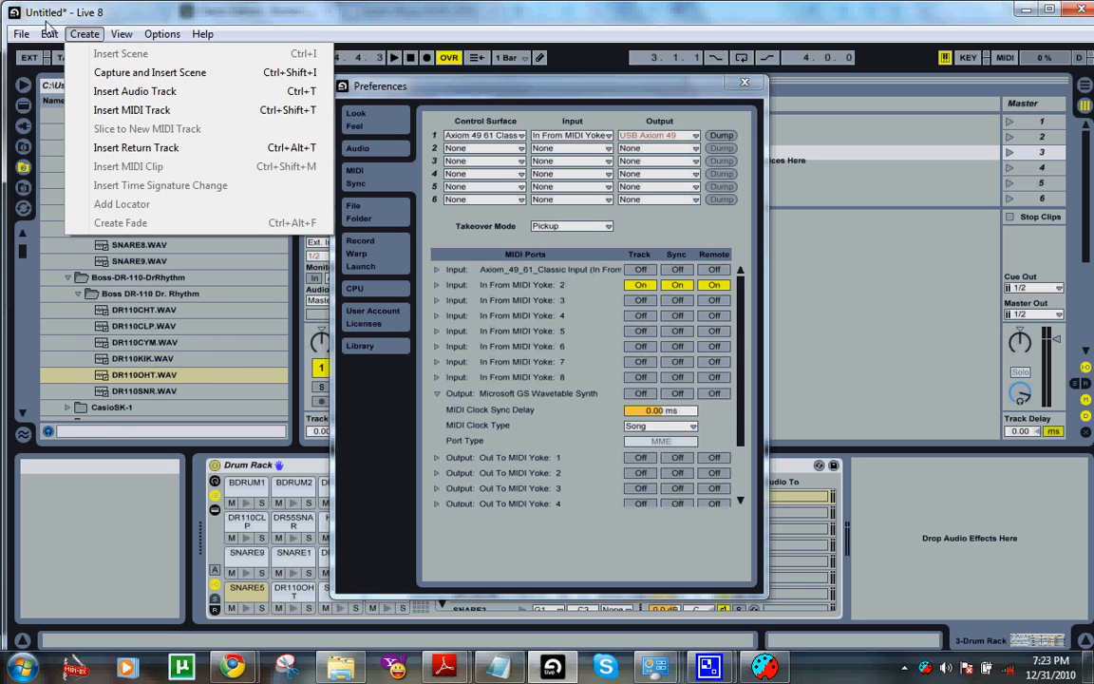
{"action": "mouse_move", "coordinate": [48, 34]}
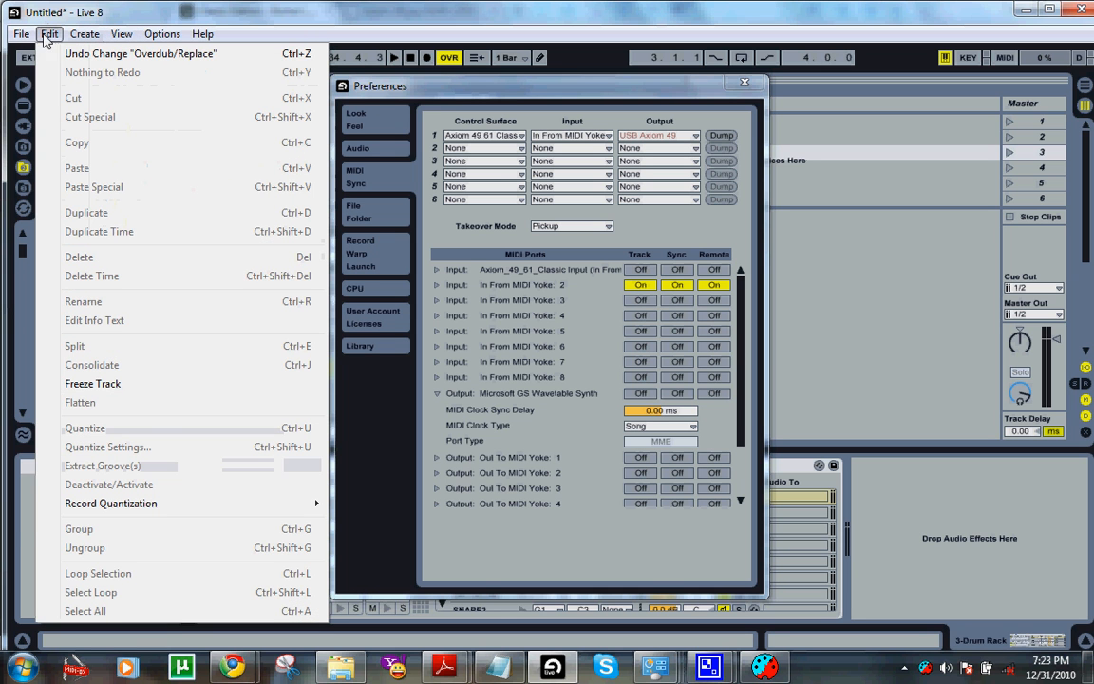
{"action": "left_click", "coordinate": [236, 16]}
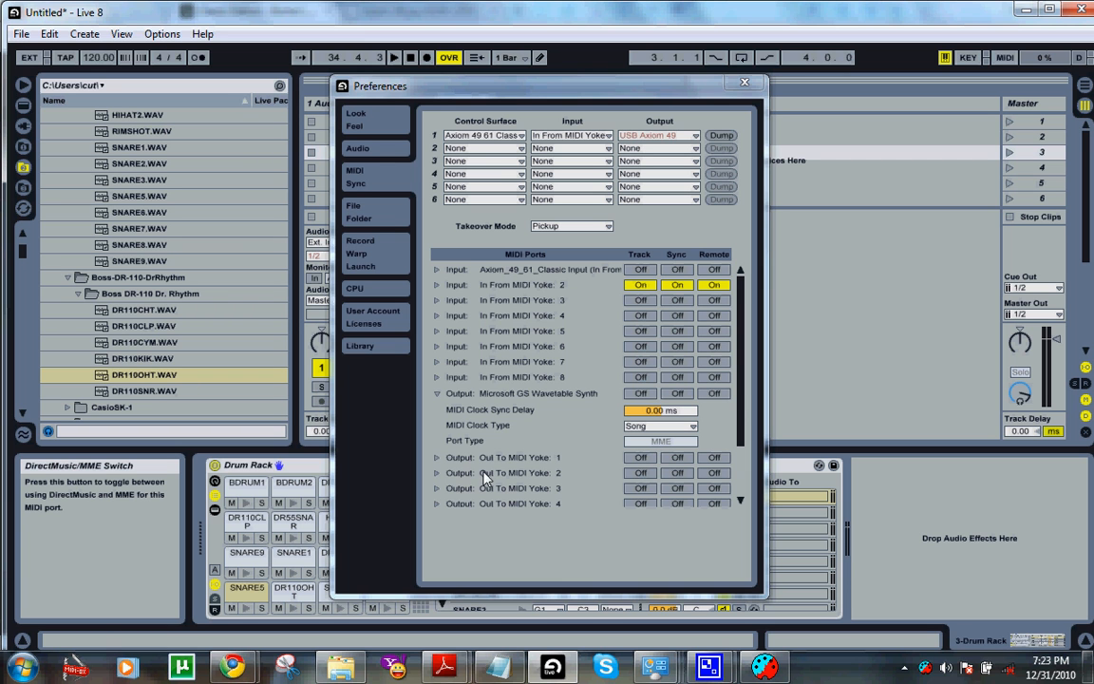
{"action": "mouse_move", "coordinate": [710, 665]}
{"action": "left_click", "coordinate": [723, 624]}
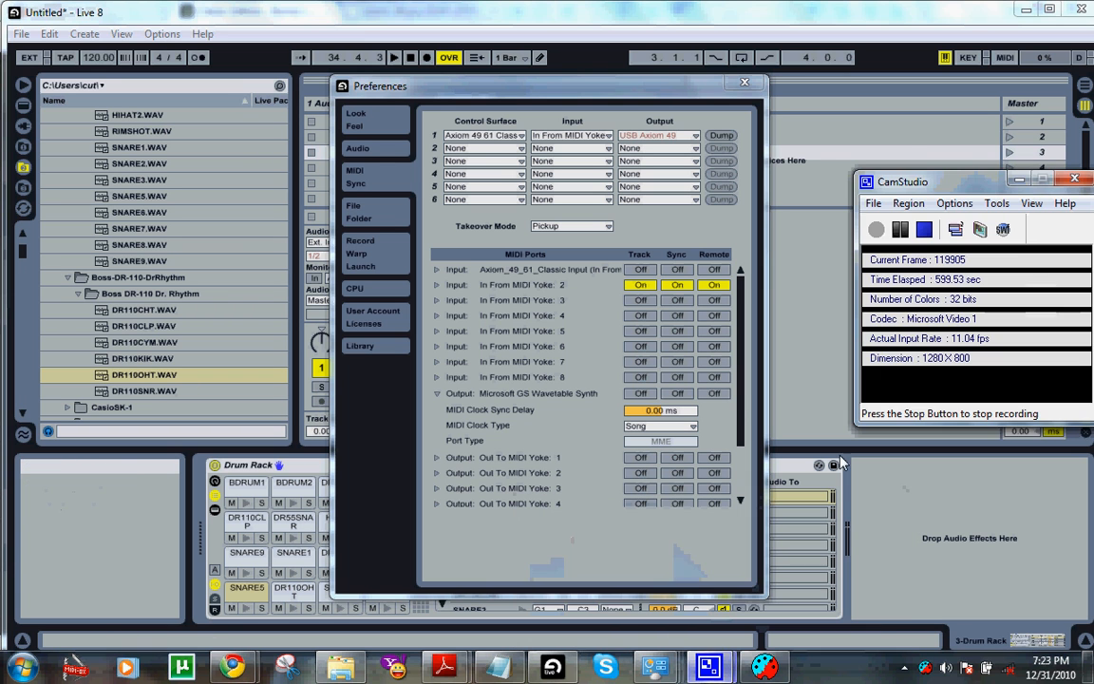